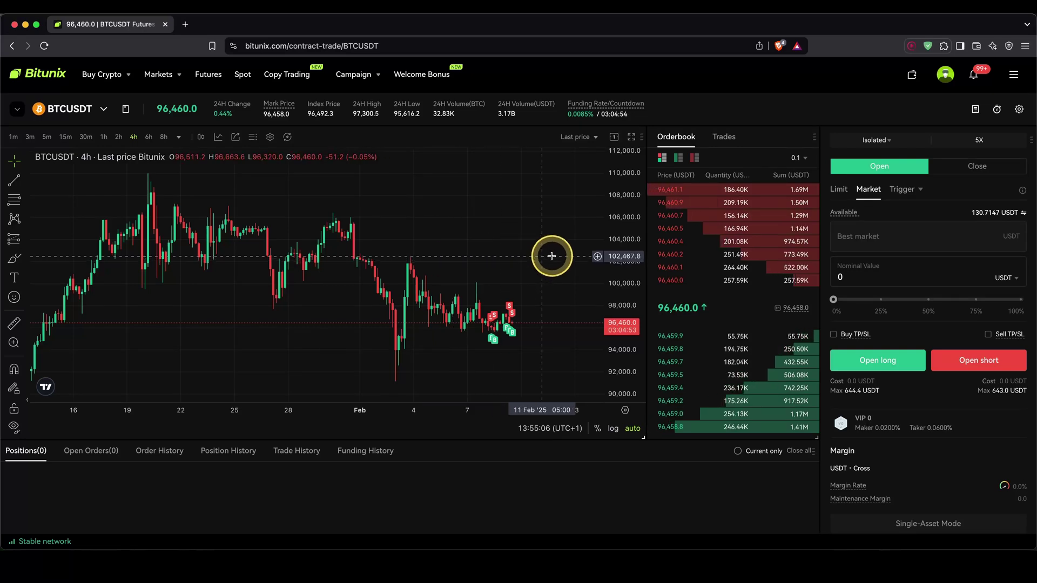
# Open the bitunix.com/register Sign up form with email or mobile registration and the 5,500 USDT offer.
pyautogui.moveTo(855, 255); pyautogui.dragTo(874, 346)
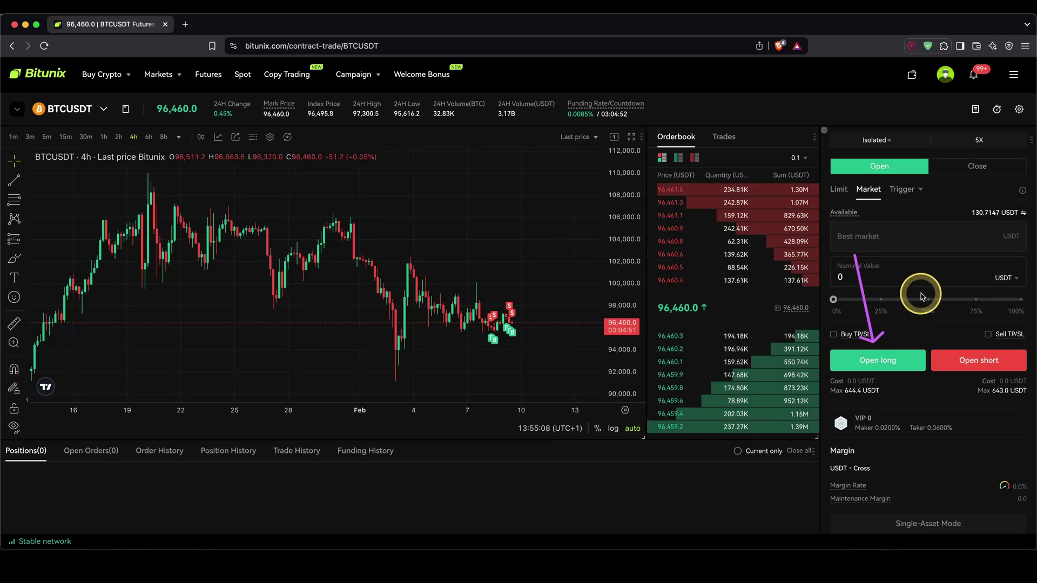
pyautogui.moveTo(922, 295); pyautogui.dragTo(964, 355)
pyautogui.moveTo(191, 248); pyautogui.dragTo(67, 102)
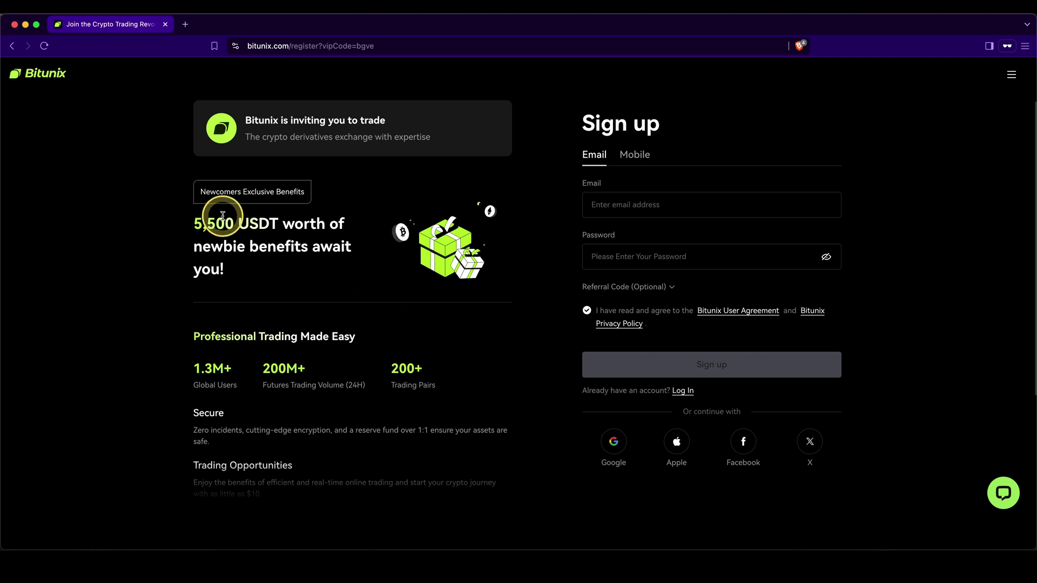
# Return to the bitunix.com home page headlined Global Crypto Derivatives Exchange.
pyautogui.moveTo(111, 181); pyautogui.dragTo(149, 211)
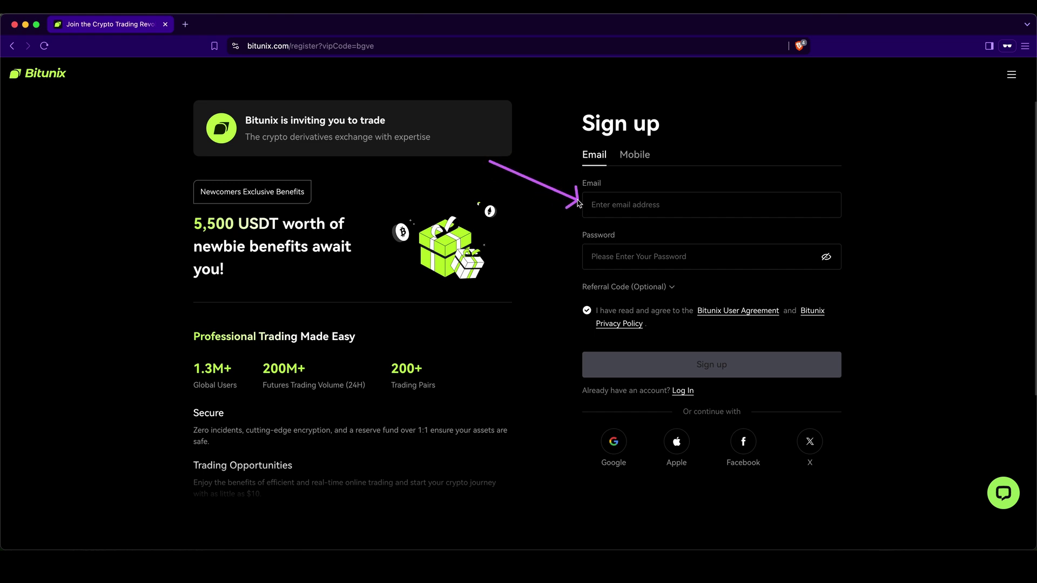
pyautogui.moveTo(520, 231); pyautogui.dragTo(585, 253)
pyautogui.moveTo(713, 417); pyautogui.dragTo(609, 424)
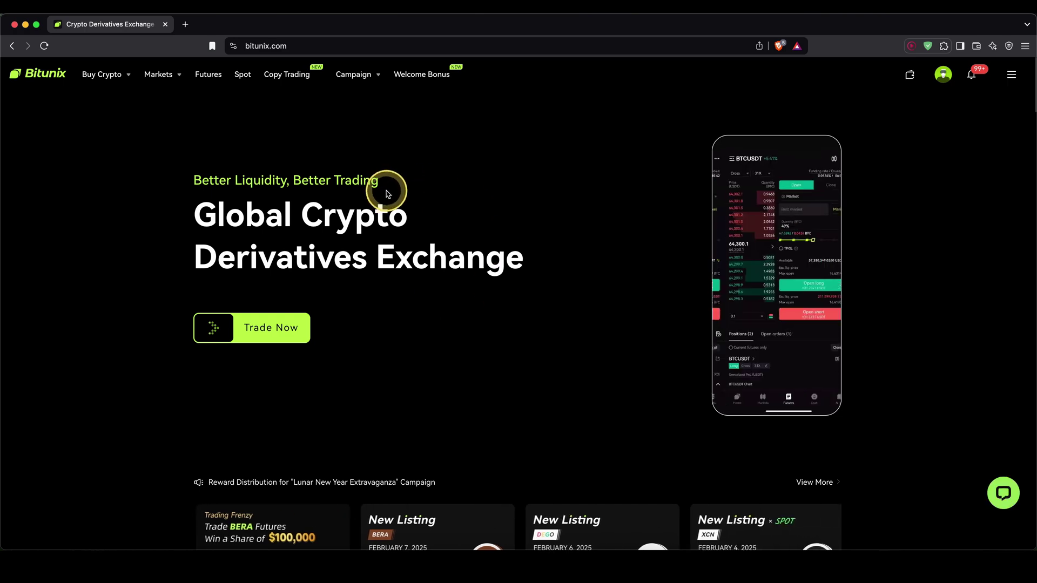
pyautogui.click(430, 82)
pyautogui.scroll(-4, 528, 220)
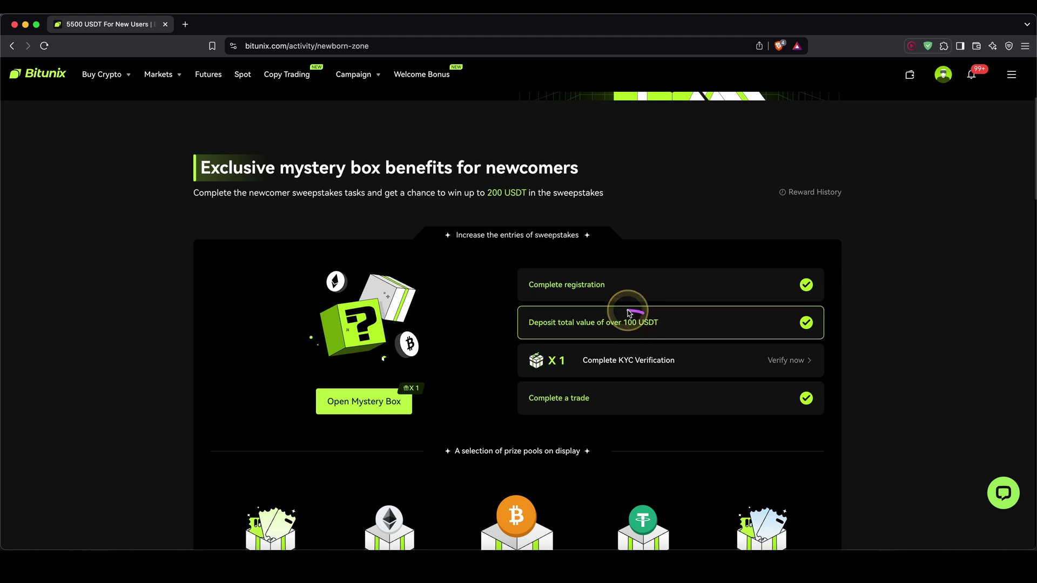
pyautogui.moveTo(637, 312); pyautogui.dragTo(641, 312)
pyautogui.moveTo(575, 393); pyautogui.dragTo(573, 386)
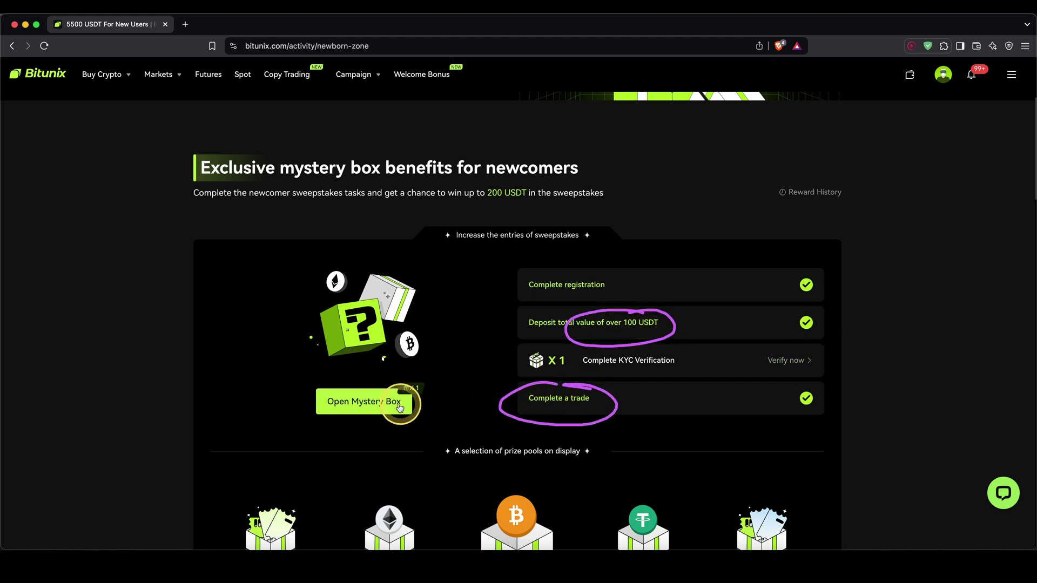
pyautogui.moveTo(1033, 168); pyautogui.dragTo(1033, 384)
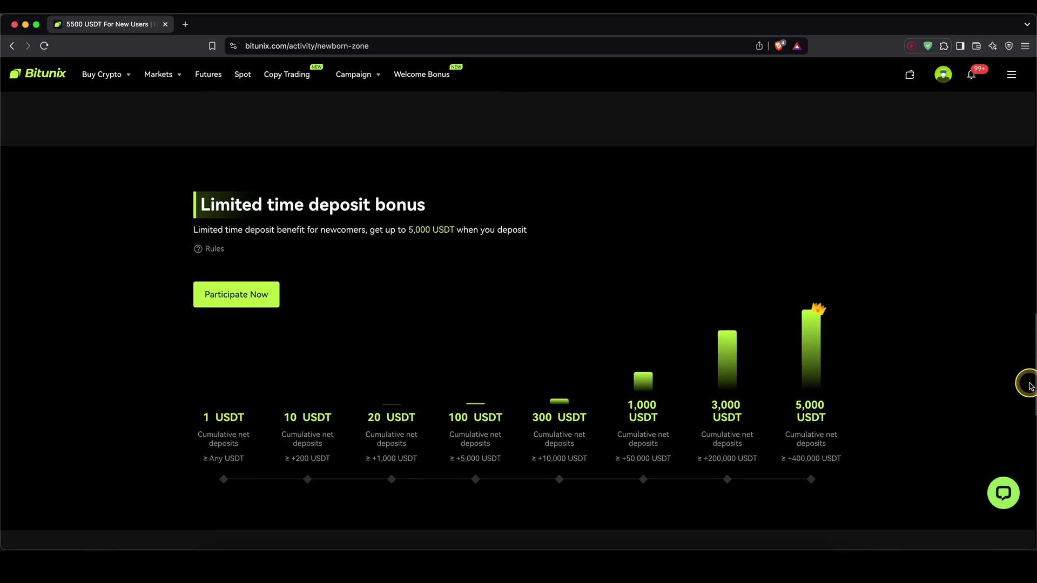
pyautogui.moveTo(233, 481); pyautogui.dragTo(728, 473)
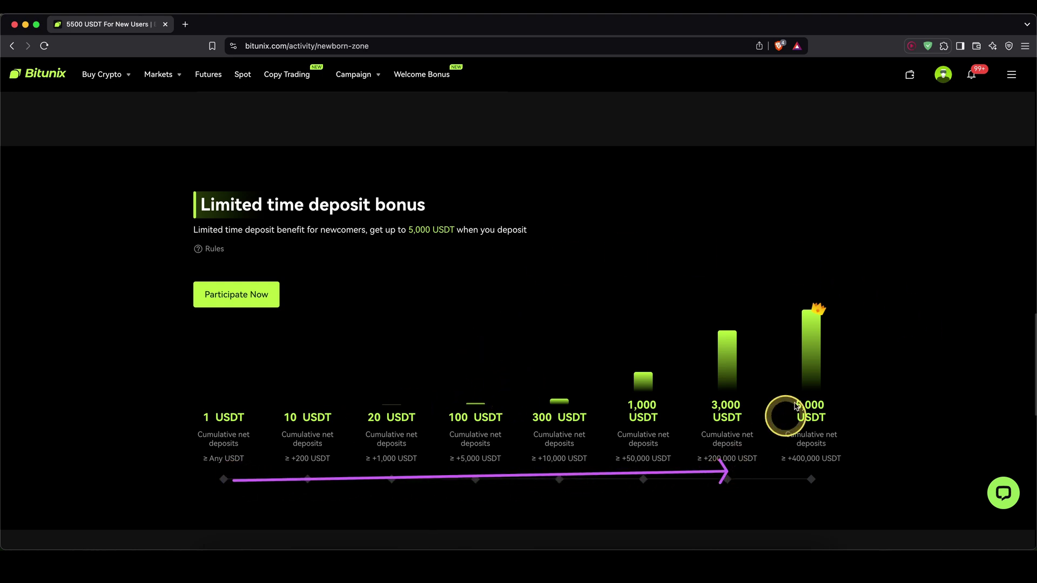
pyautogui.moveTo(817, 266); pyautogui.dragTo(771, 428)
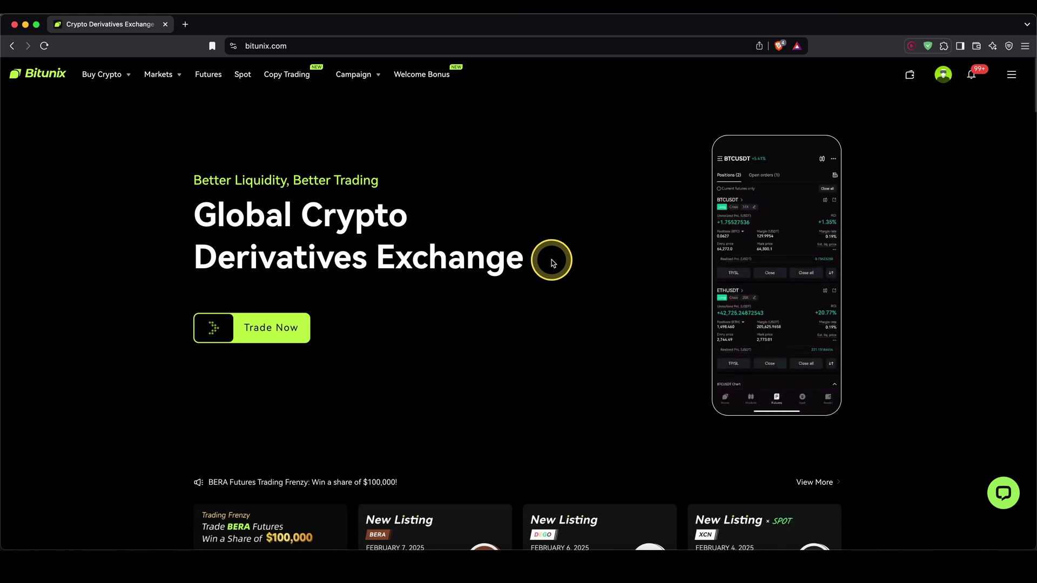
# Start a crypto deposit from the wallet menu and select USDT as the coin.
pyautogui.moveTo(658, 197); pyautogui.dragTo(874, 102)
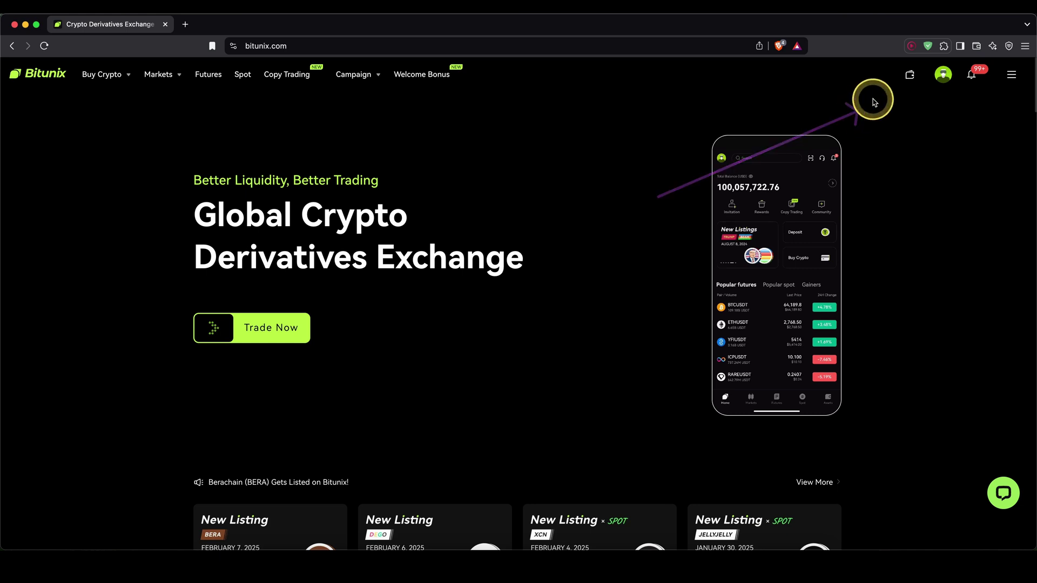
pyautogui.moveTo(907, 70)
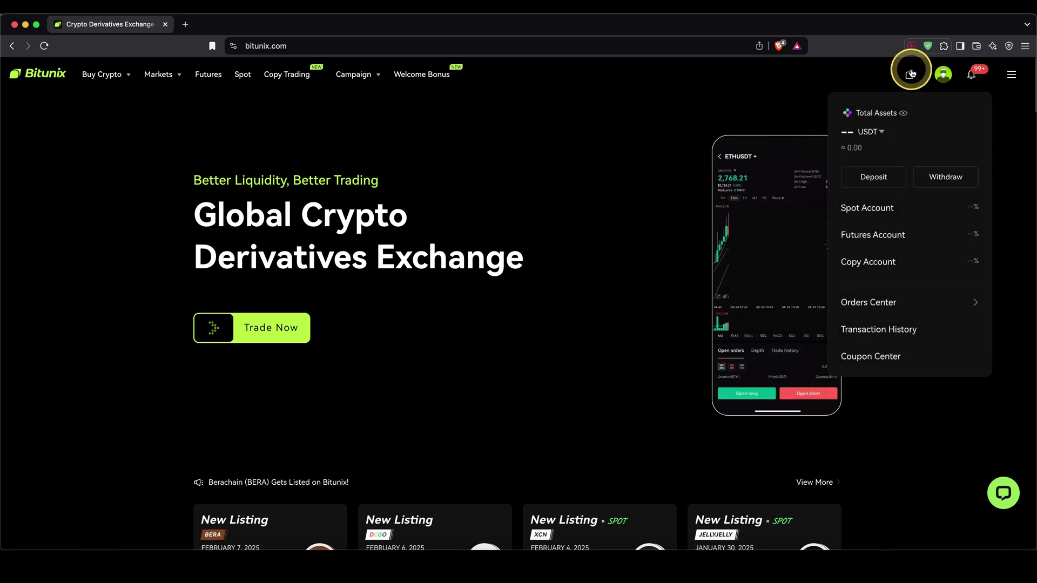
pyautogui.click(874, 177)
pyautogui.click(483, 186)
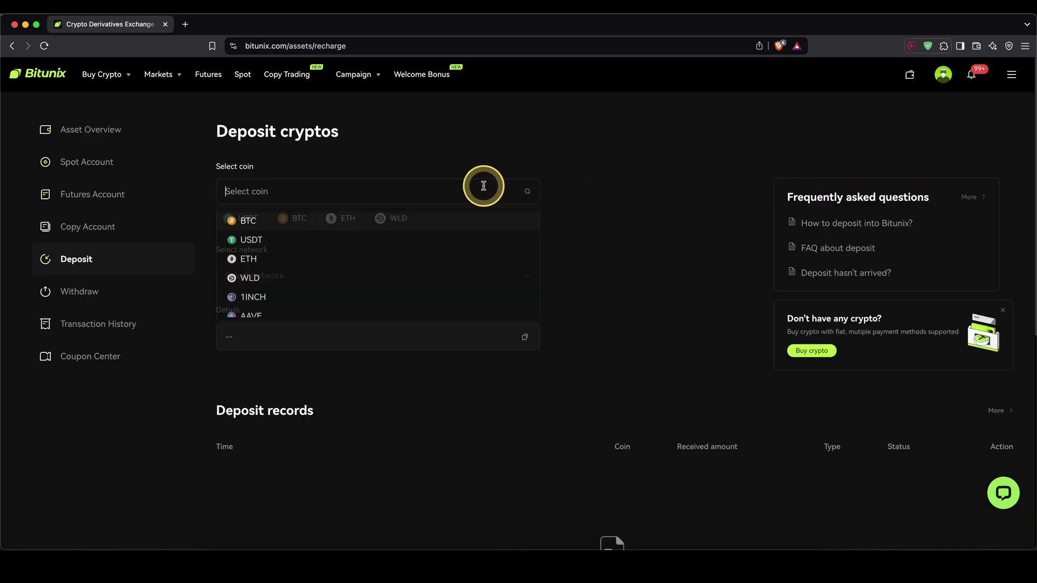
pyautogui.click(259, 244)
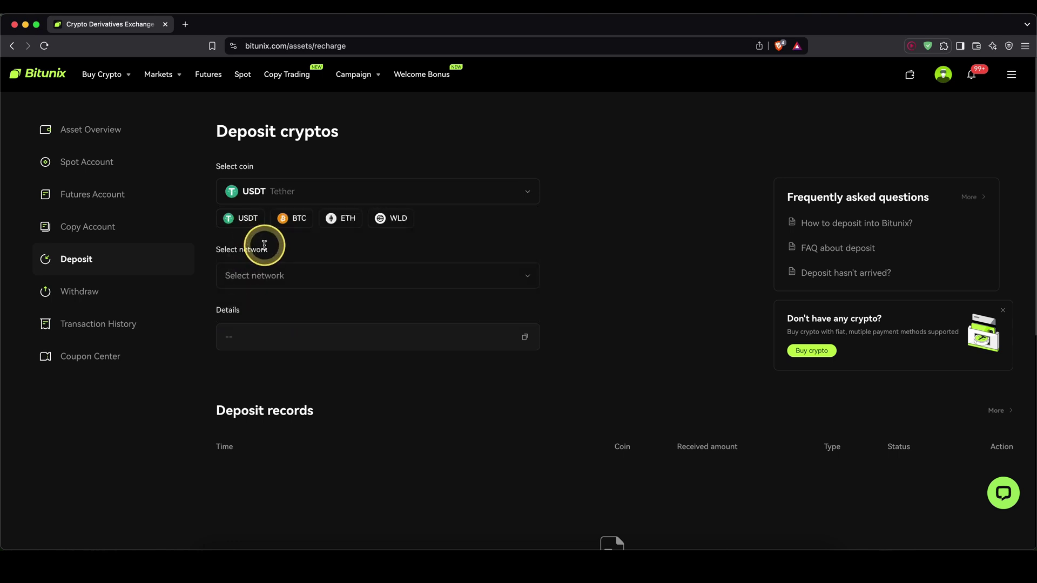
# Choose the Tron (TRC-20) network, then briefly reopen the coin list while keeping USDT.
pyautogui.click(270, 274)
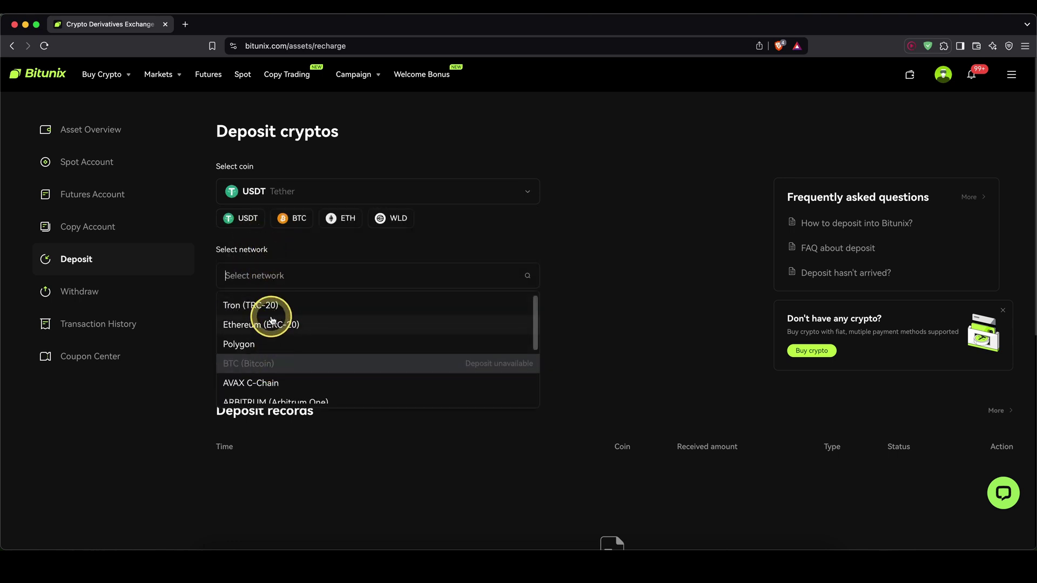
pyautogui.click(241, 306)
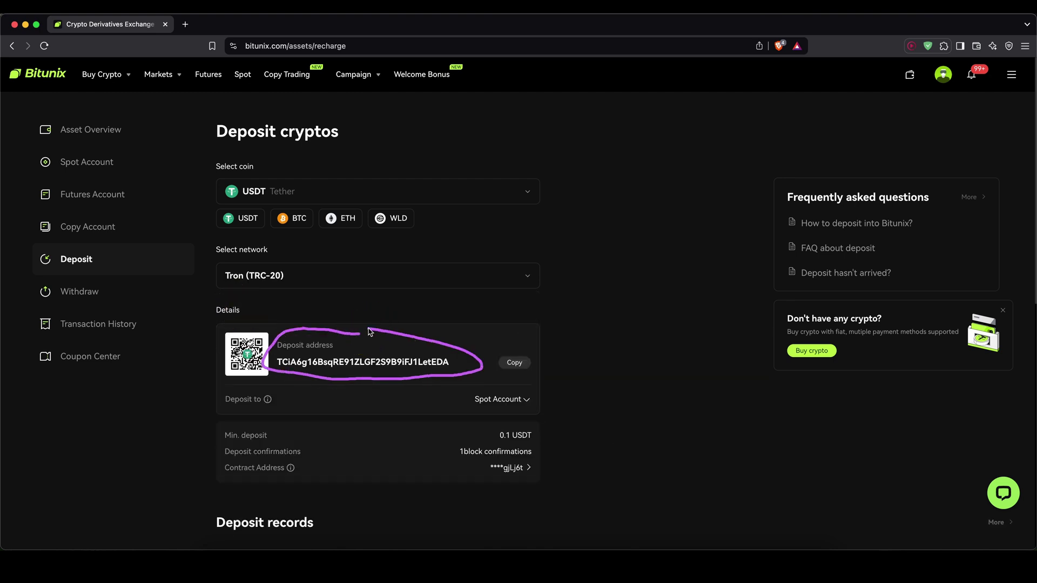
pyautogui.moveTo(584, 313); pyautogui.dragTo(544, 351)
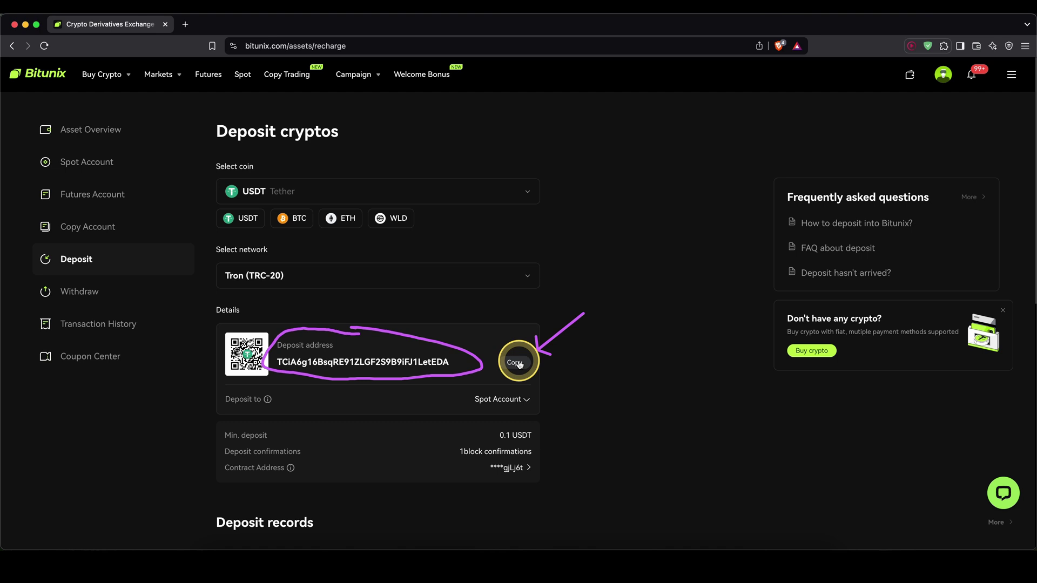
pyautogui.click(456, 194)
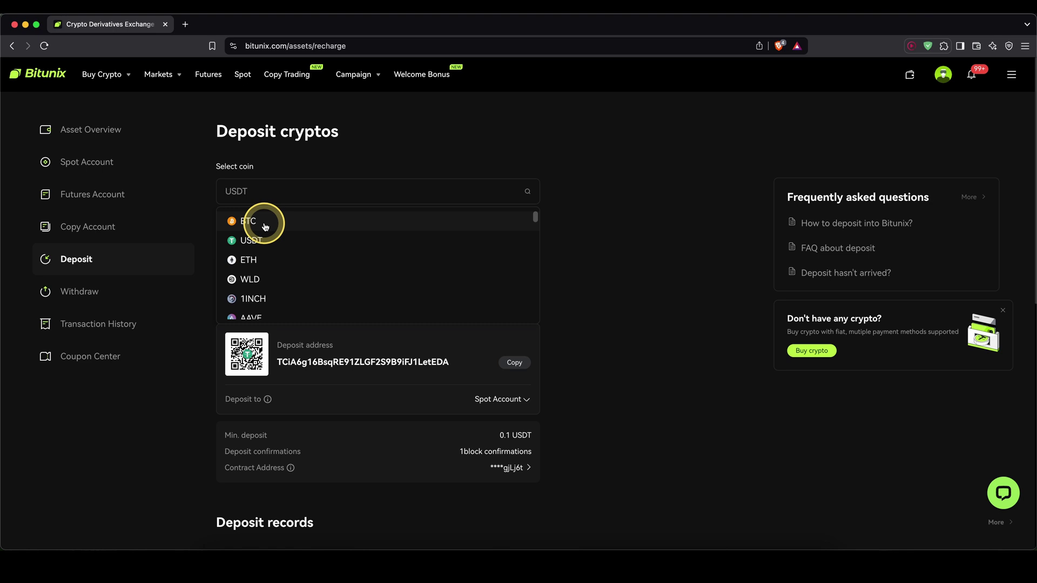
pyautogui.click(314, 123)
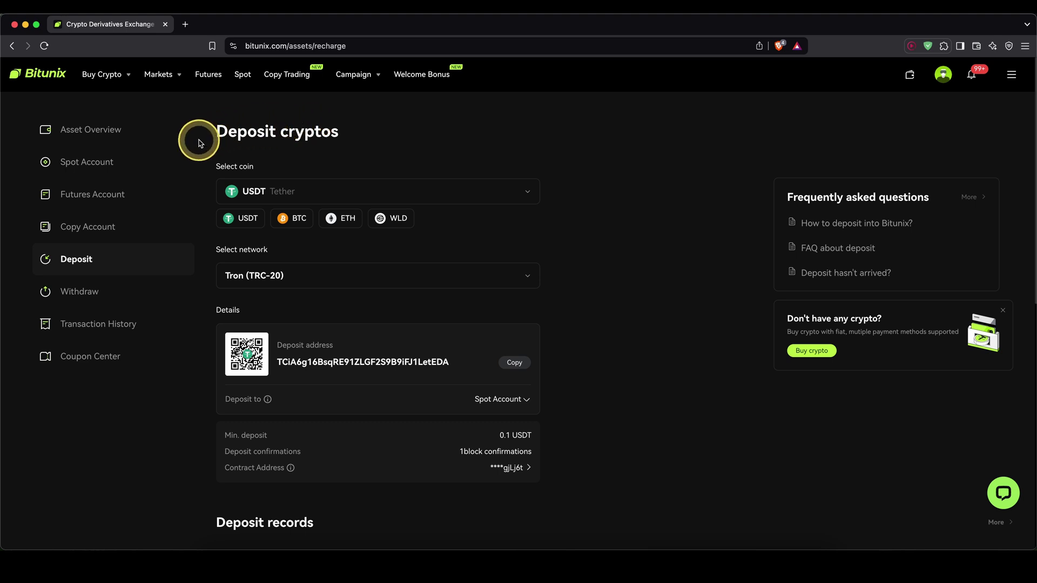
# On the Buy Crypto Third-party page, pay in EUR and receive USDT.
pyautogui.click(117, 85)
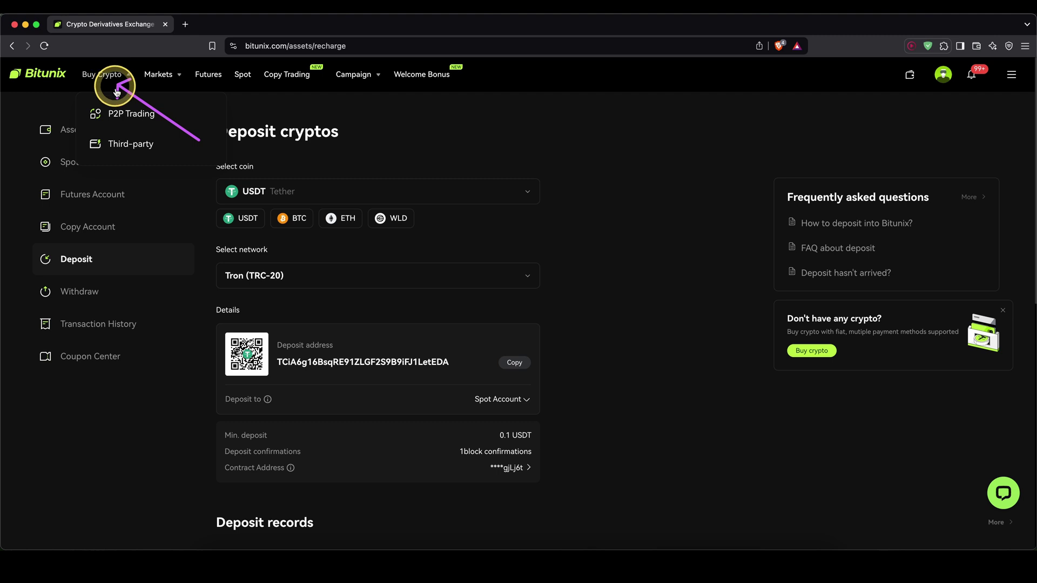
pyautogui.click(134, 150)
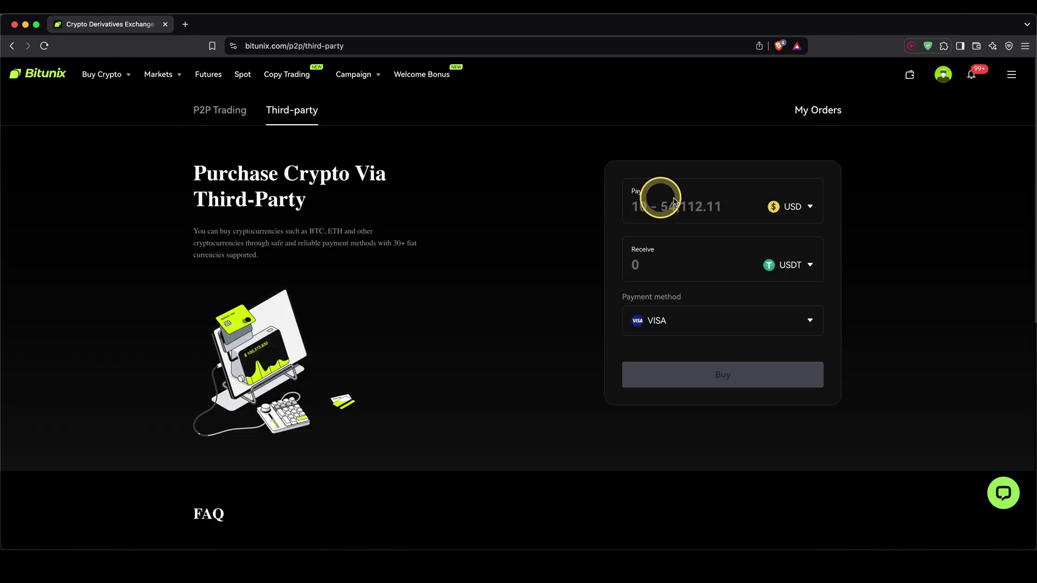
pyautogui.click(806, 207)
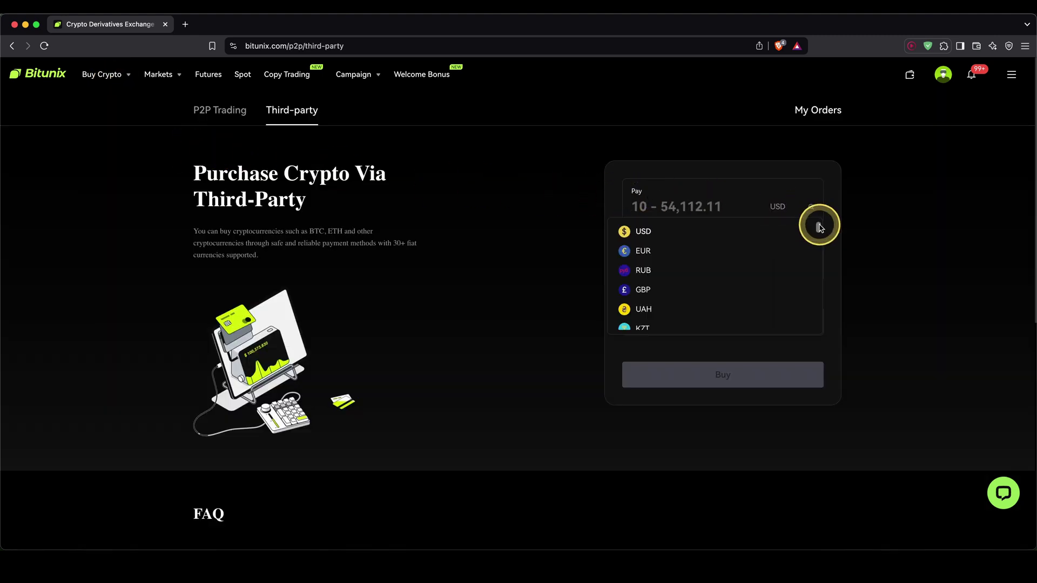
pyautogui.scroll(-5, 813, 227)
pyautogui.scroll(5, 805, 231)
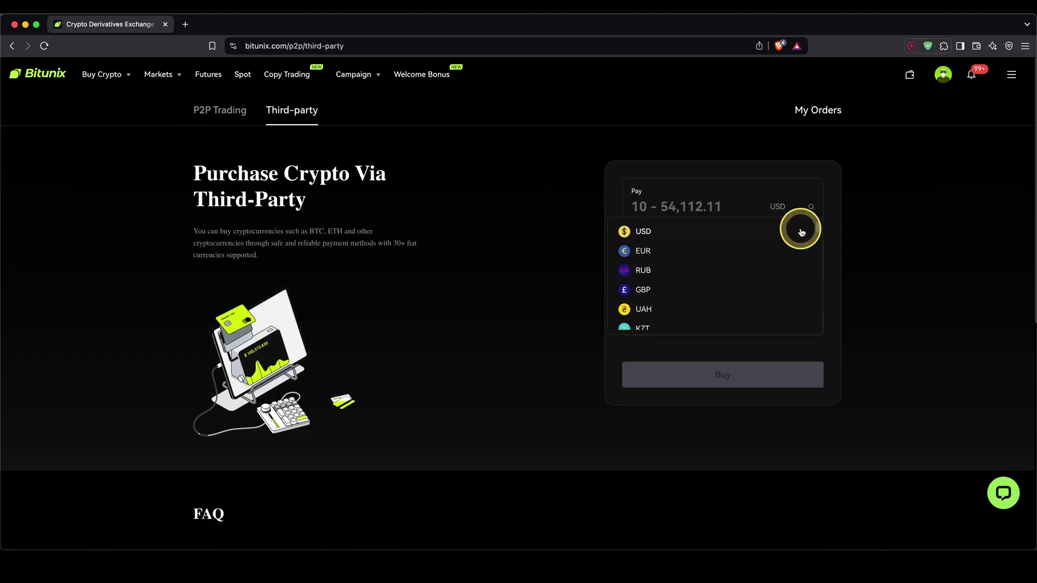
pyautogui.click(642, 250)
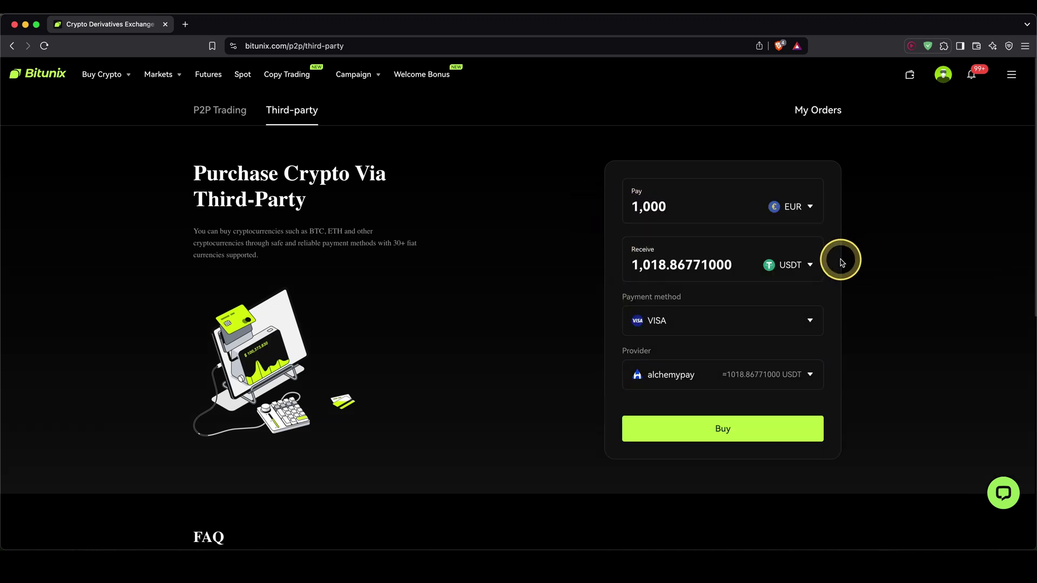
pyautogui.click(802, 263)
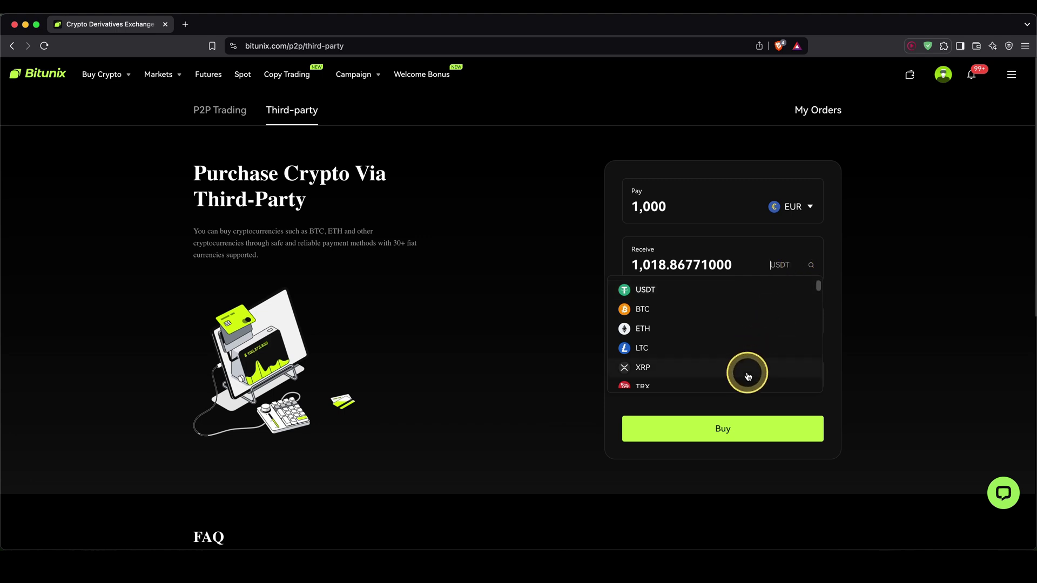
pyautogui.click(644, 292)
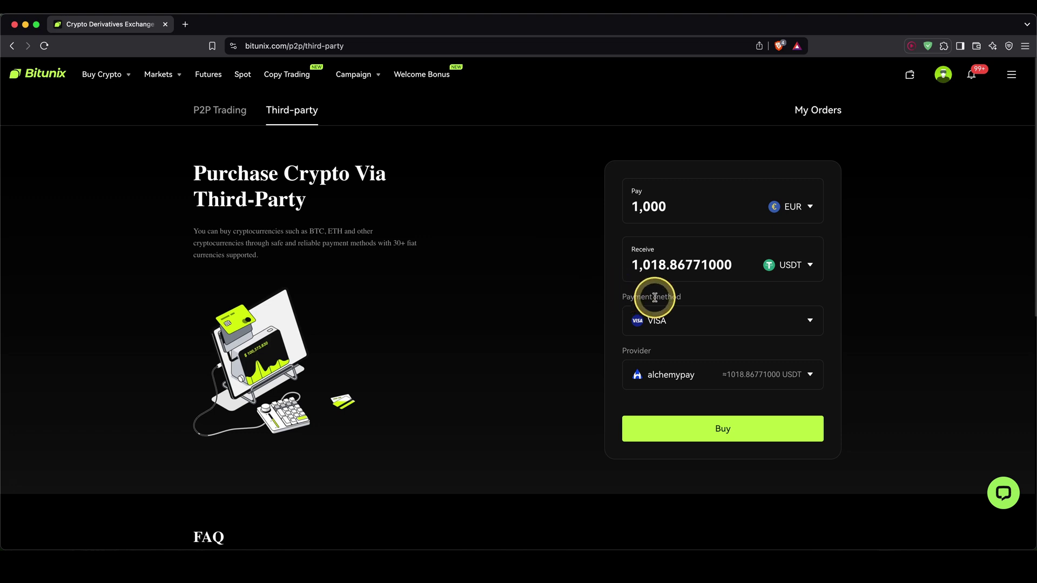
# Keep VISA as the payment method and choose alchemypay as the provider for 1,000 EUR.
pyautogui.click(800, 323)
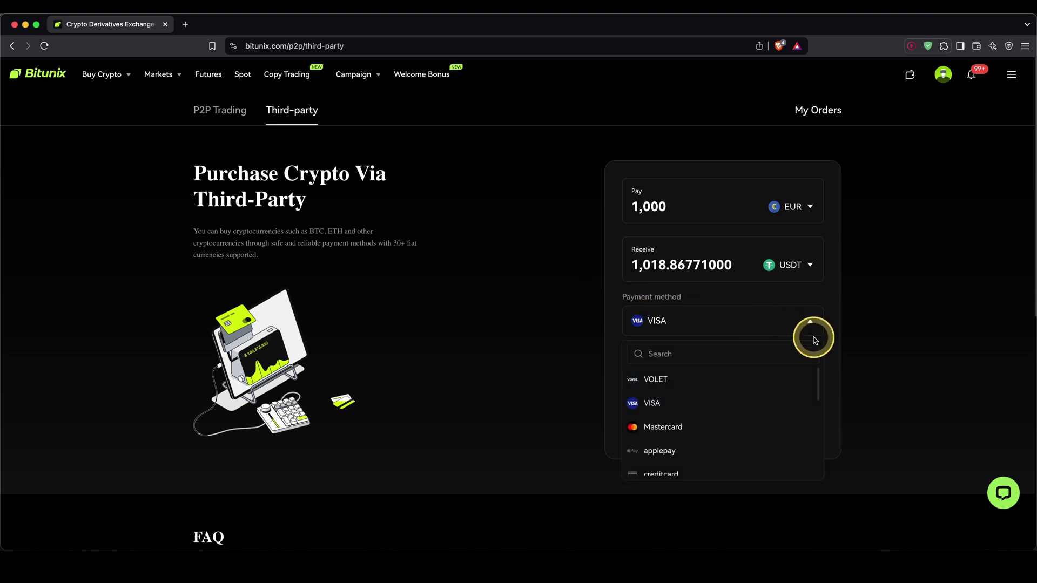
pyautogui.moveTo(819, 384); pyautogui.dragTo(813, 449)
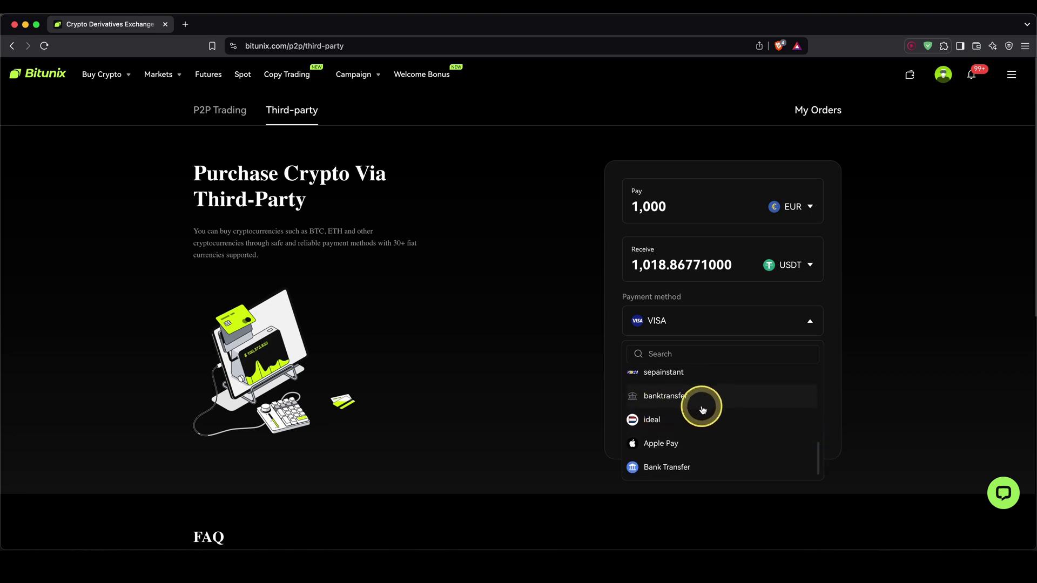
pyautogui.click(601, 339)
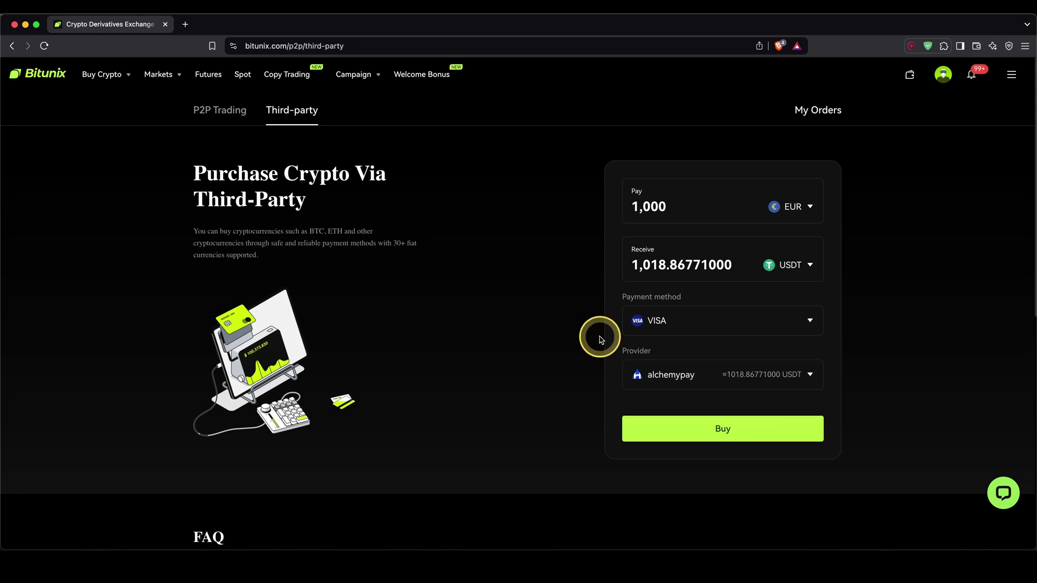
pyautogui.click(778, 379)
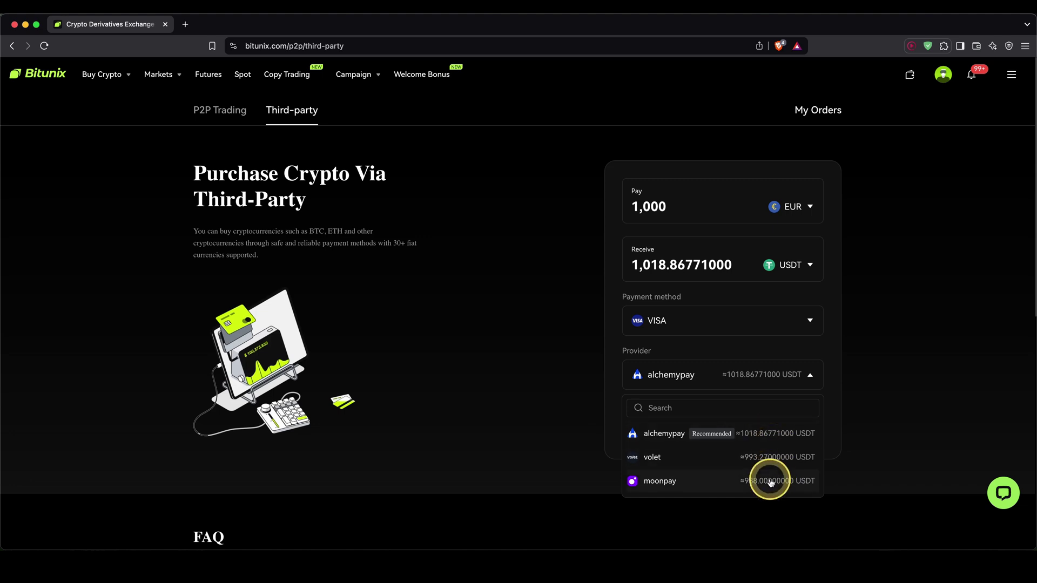
pyautogui.click(760, 434)
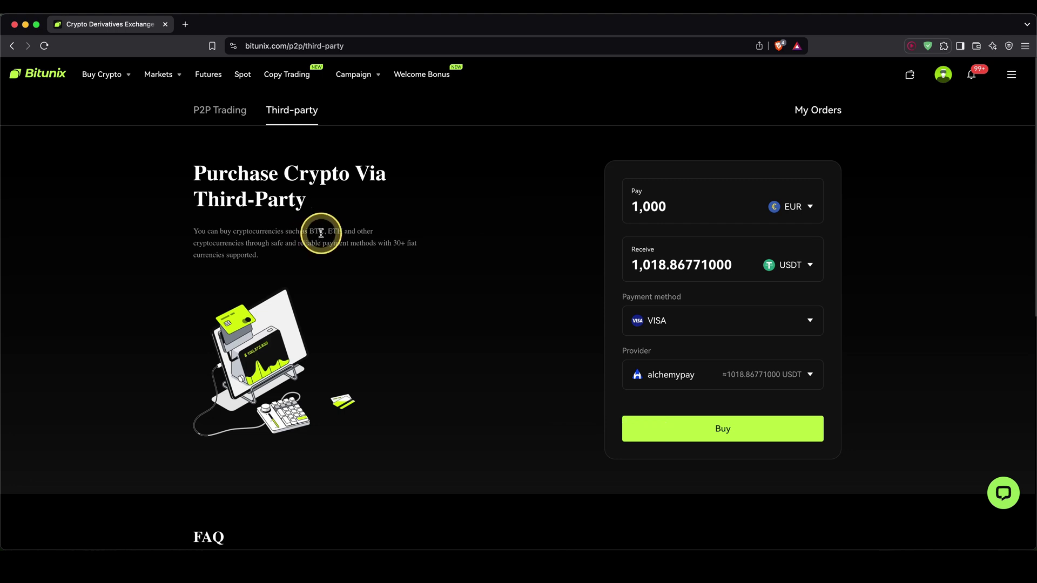
pyautogui.moveTo(580, 201); pyautogui.dragTo(887, 107)
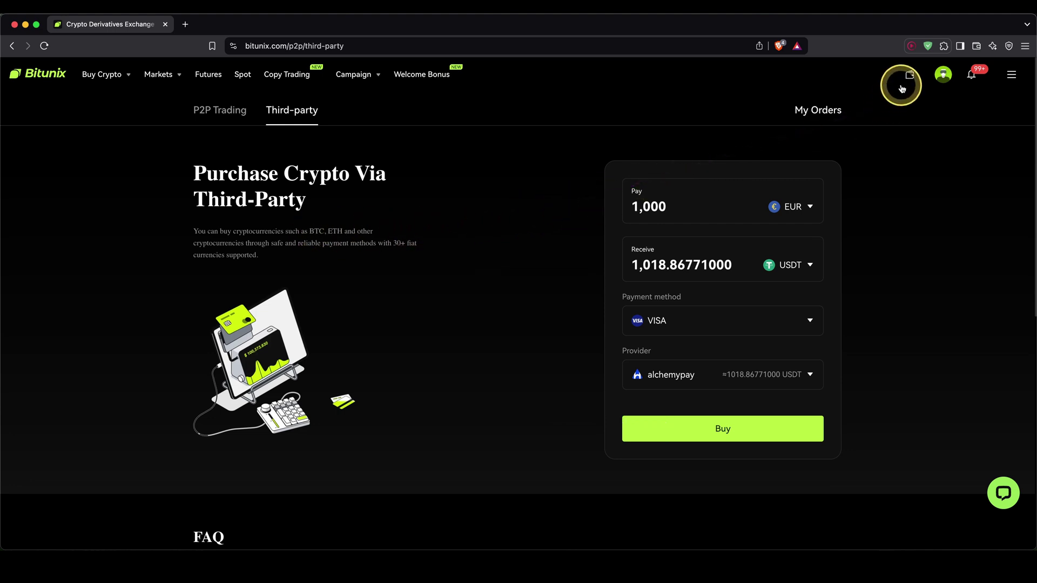
# Open the Spot Account page showing 131.35 USDT total assets and zero BTC, ETH and WLD.
pyautogui.moveTo(910, 76)
pyautogui.click(865, 209)
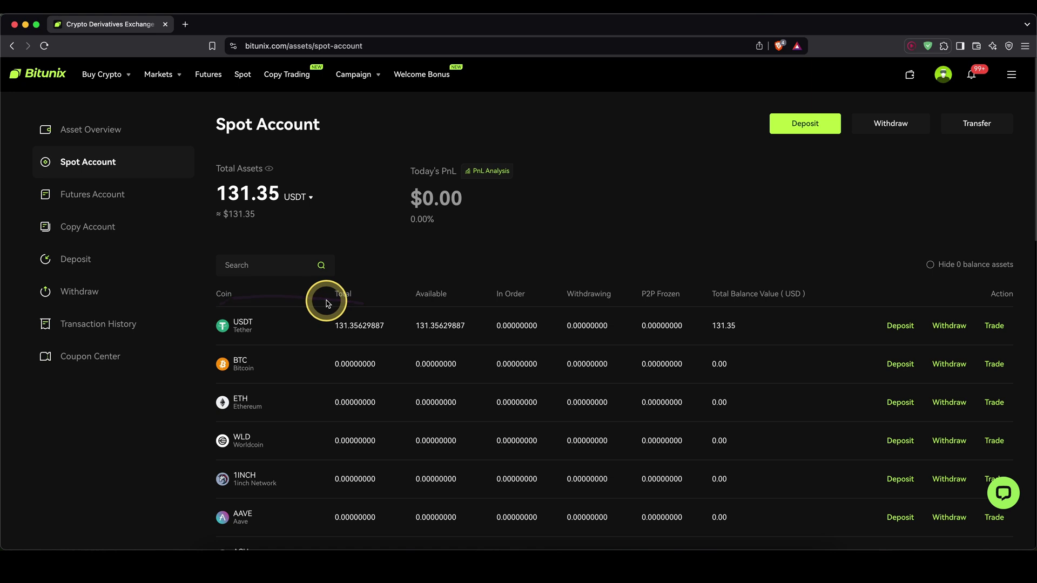
pyautogui.moveTo(323, 302); pyautogui.dragTo(246, 305)
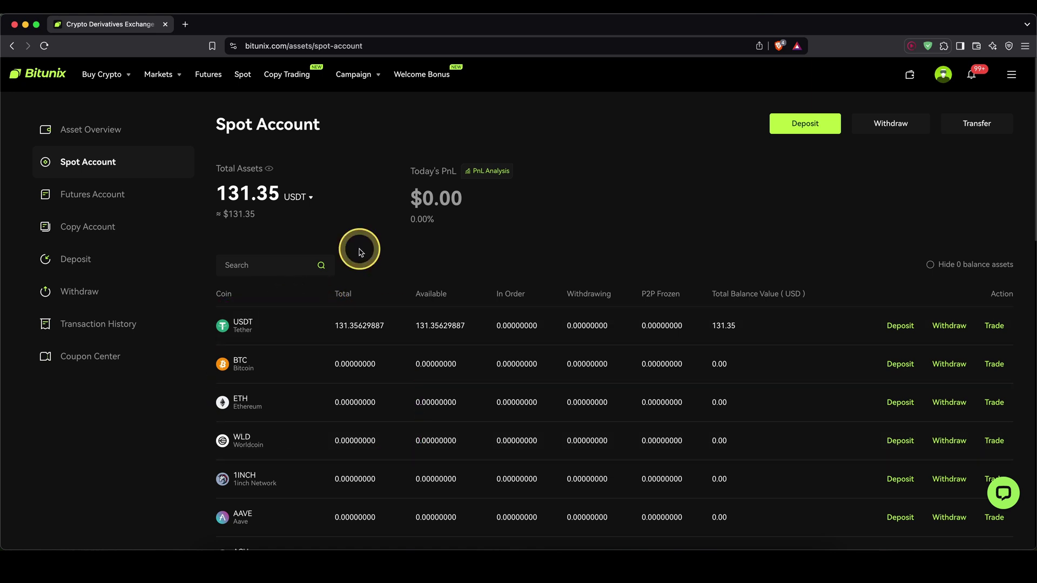
pyautogui.moveTo(361, 252)
pyautogui.mouseDown()
pyautogui.moveTo(260, 316)
pyautogui.moveTo(225, 365)
pyautogui.moveTo(234, 397)
pyautogui.moveTo(254, 400)
pyautogui.mouseUp()
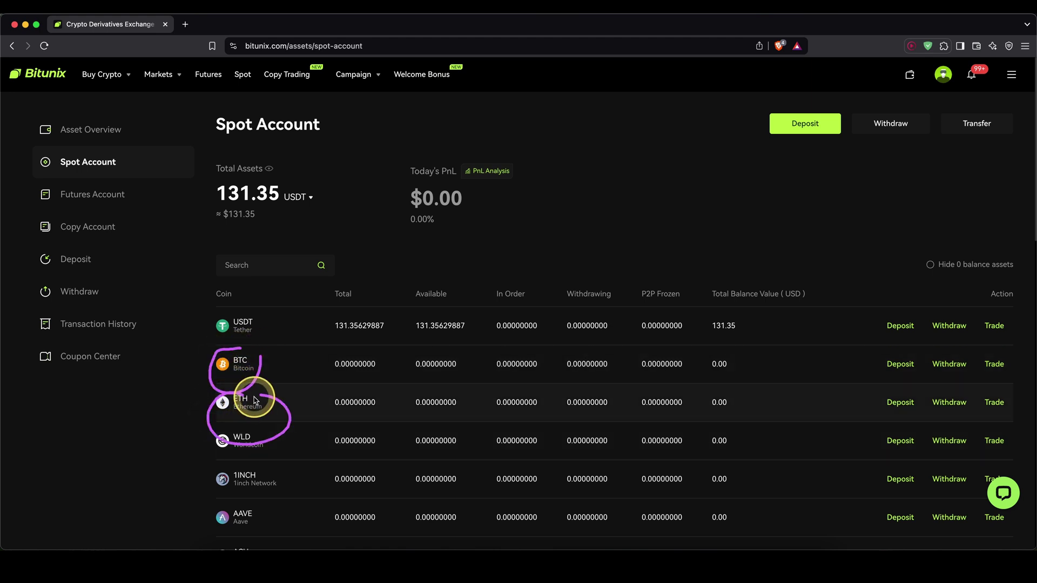
# Open BTC/USDT spot trading with the order form on Market Order.
pyautogui.click(242, 73)
pyautogui.click(83, 107)
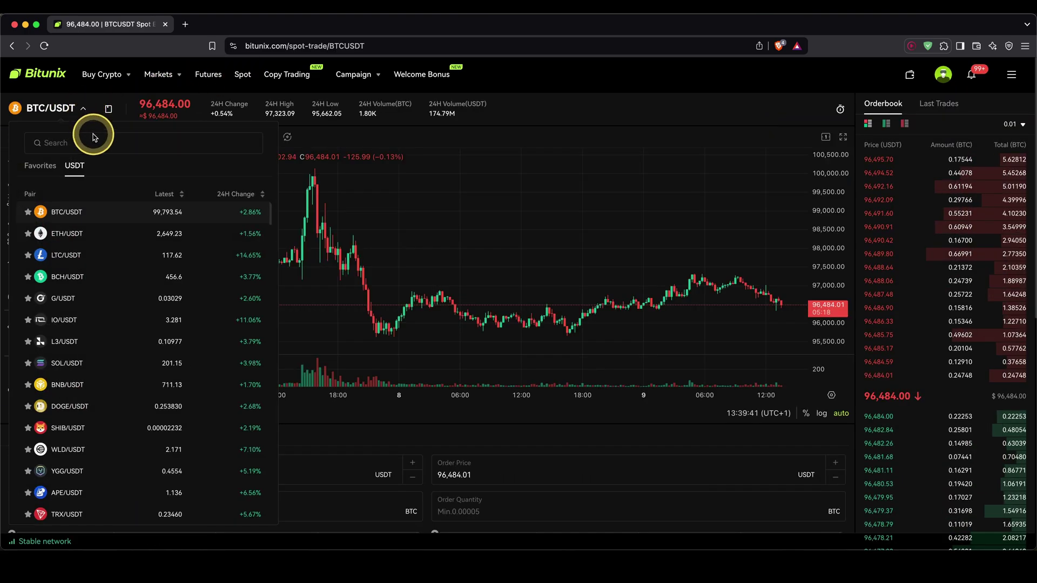
pyautogui.click(92, 213)
pyautogui.scroll(-5, 393, 432)
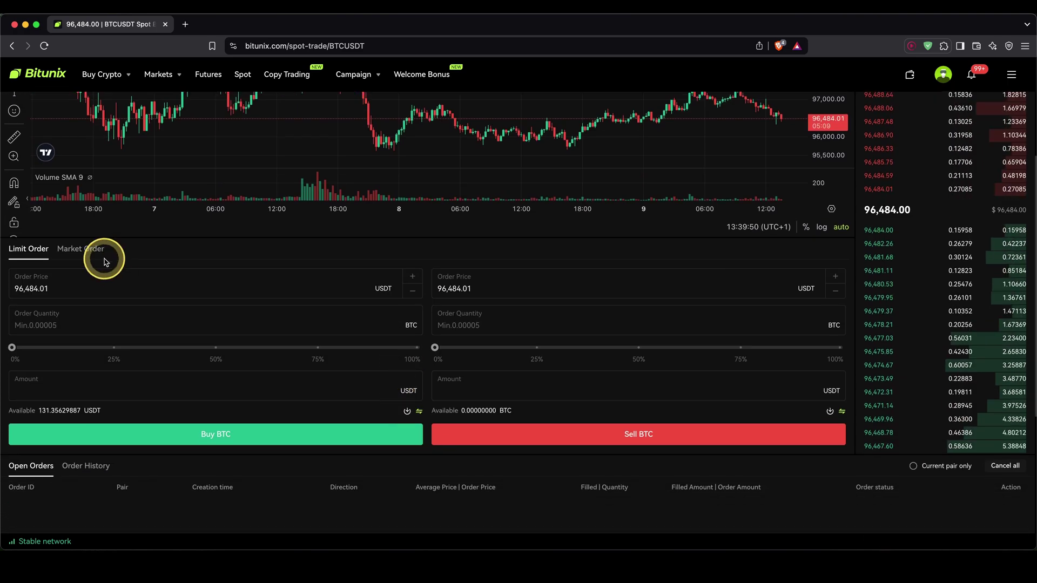
pyautogui.click(94, 252)
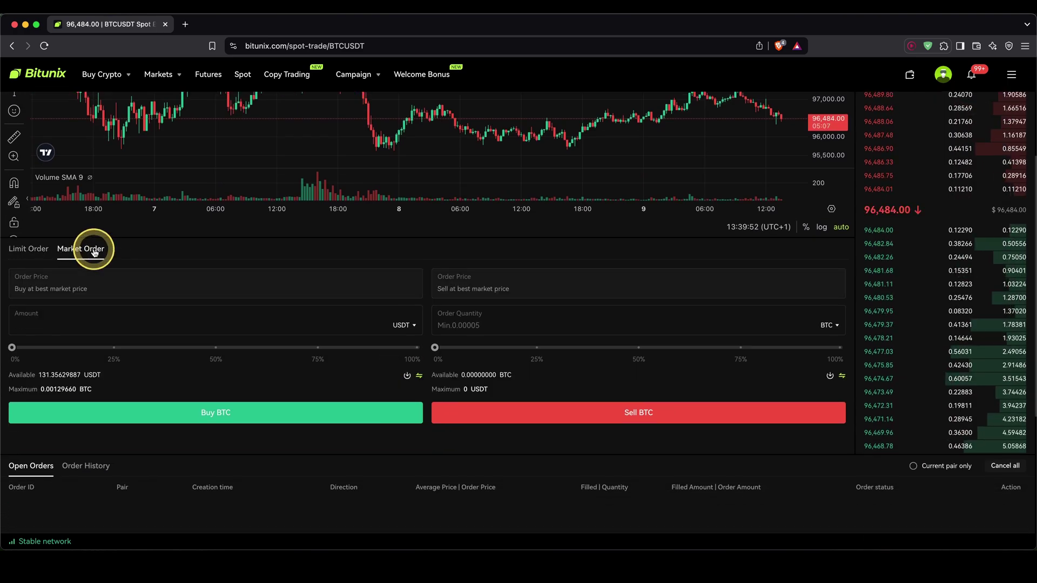
# Try the BTC sell quantity slider on the market form, with 0 BTC available.
pyautogui.moveTo(474, 370); pyautogui.dragTo(451, 374)
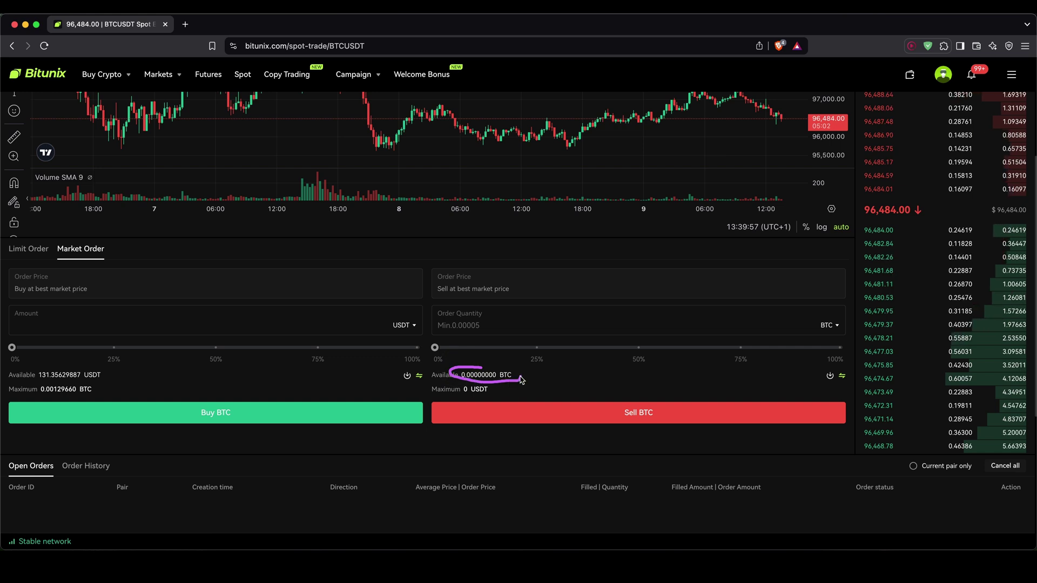
pyautogui.moveTo(520, 379); pyautogui.dragTo(465, 368)
pyautogui.moveTo(204, 375)
pyautogui.mouseDown()
pyautogui.moveTo(120, 375)
pyautogui.moveTo(116, 385)
pyautogui.mouseUp()
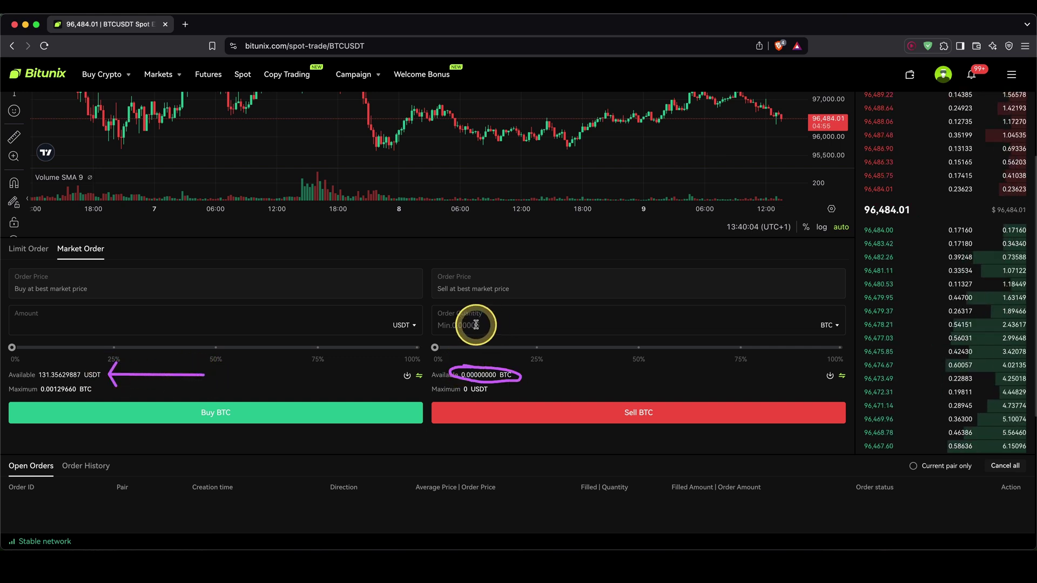
pyautogui.moveTo(435, 347); pyautogui.dragTo(847, 350)
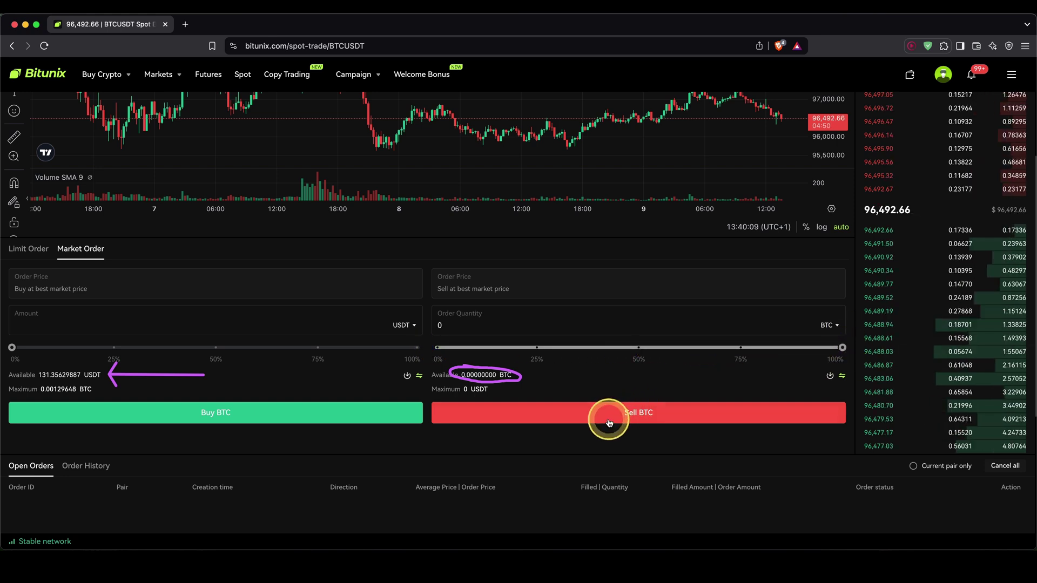
pyautogui.moveTo(583, 435); pyautogui.dragTo(608, 414)
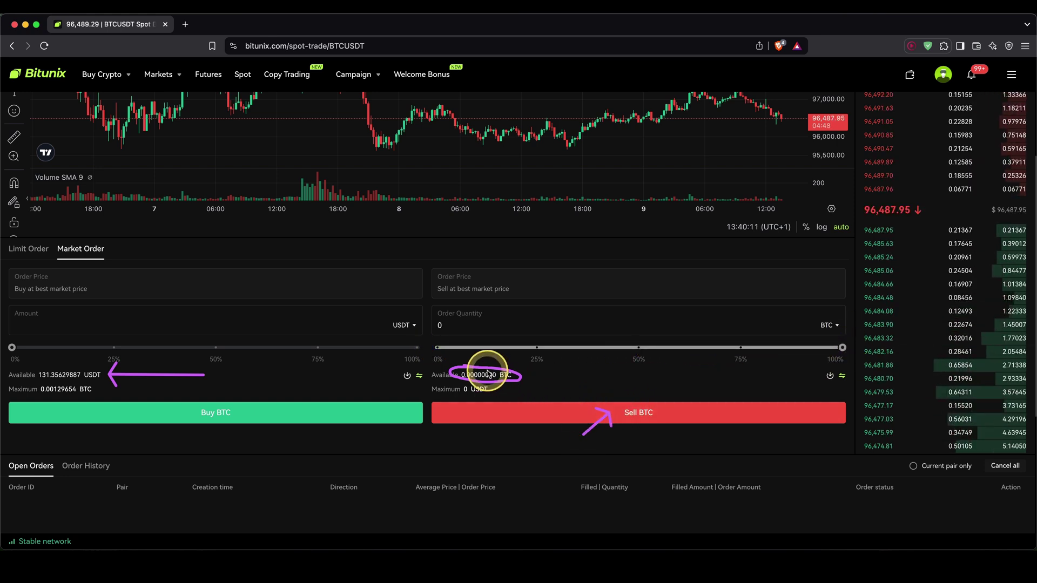
pyautogui.moveTo(475, 378)
pyautogui.mouseDown()
pyautogui.moveTo(487, 369)
pyautogui.moveTo(478, 382)
pyautogui.moveTo(272, 369)
pyautogui.mouseUp()
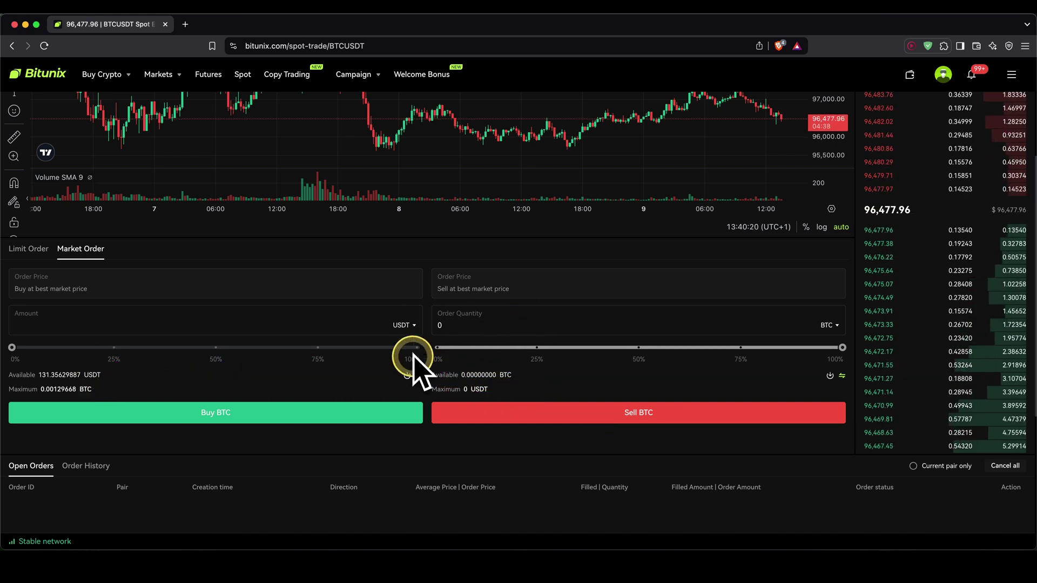
pyautogui.scroll(4, 337, 356)
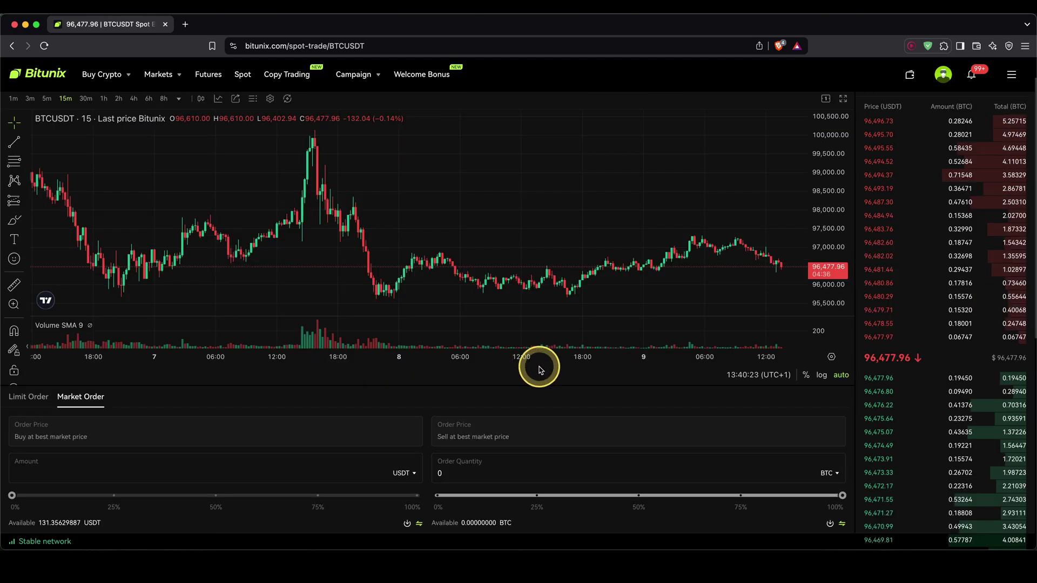
# Open the Spot Account balances from the wallet menu.
pyautogui.moveTo(910, 73)
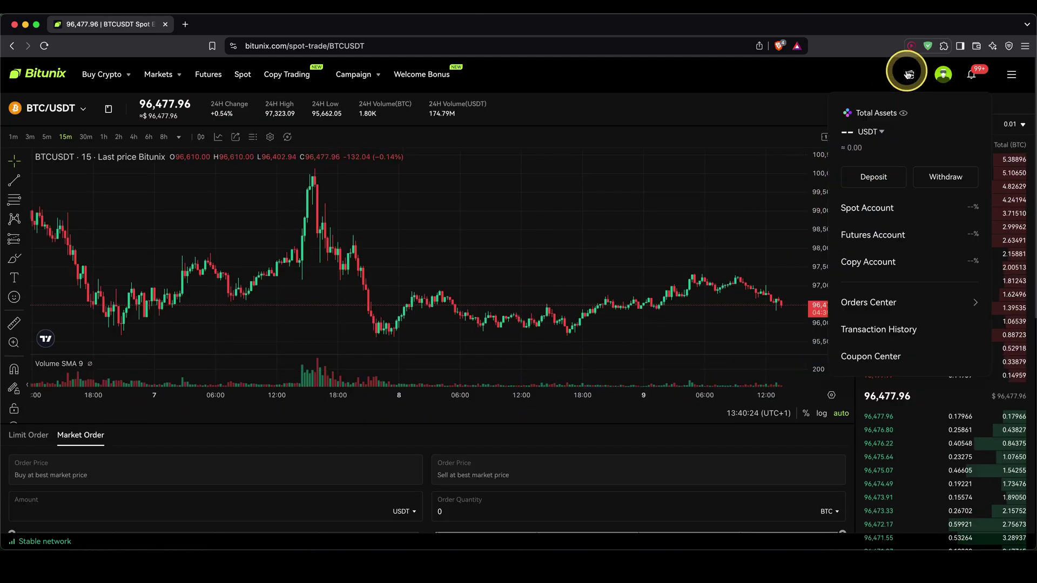
pyautogui.click(880, 210)
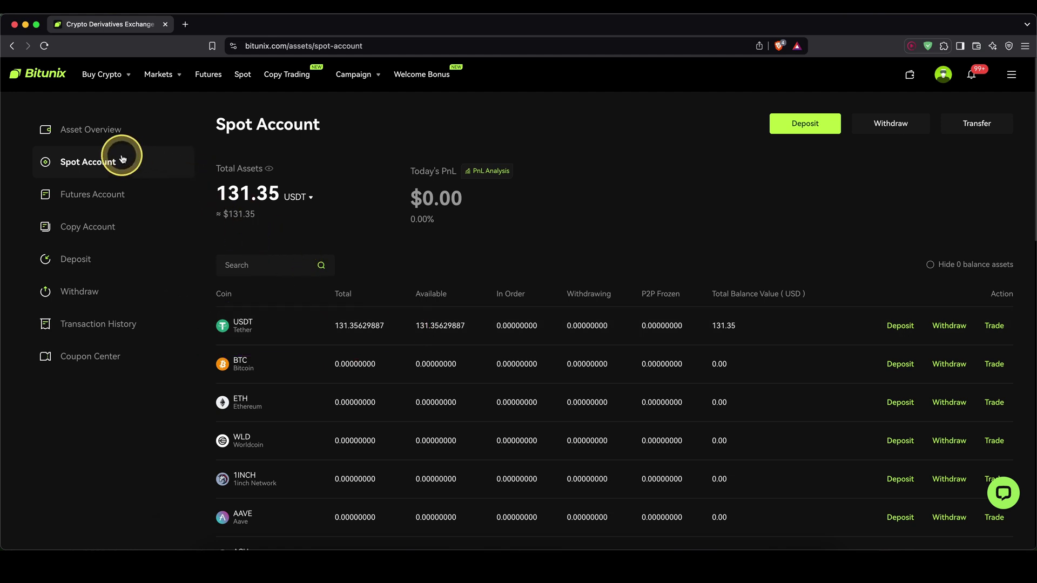
pyautogui.moveTo(90, 148); pyautogui.dragTo(52, 150)
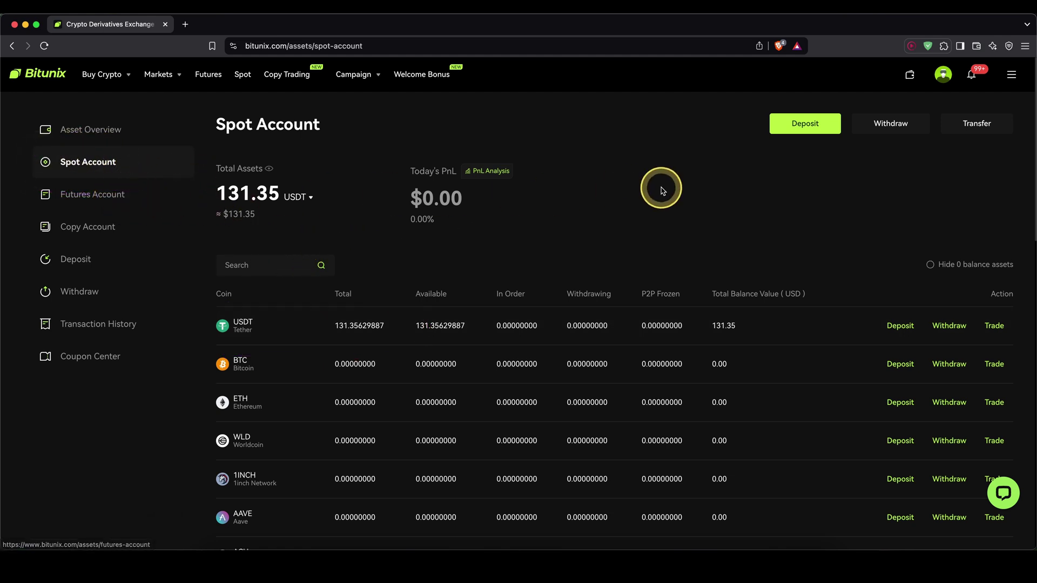
# Transfer all 131.35629887 USDT from Spot to Futures, then view the Futures Account.
pyautogui.click(977, 126)
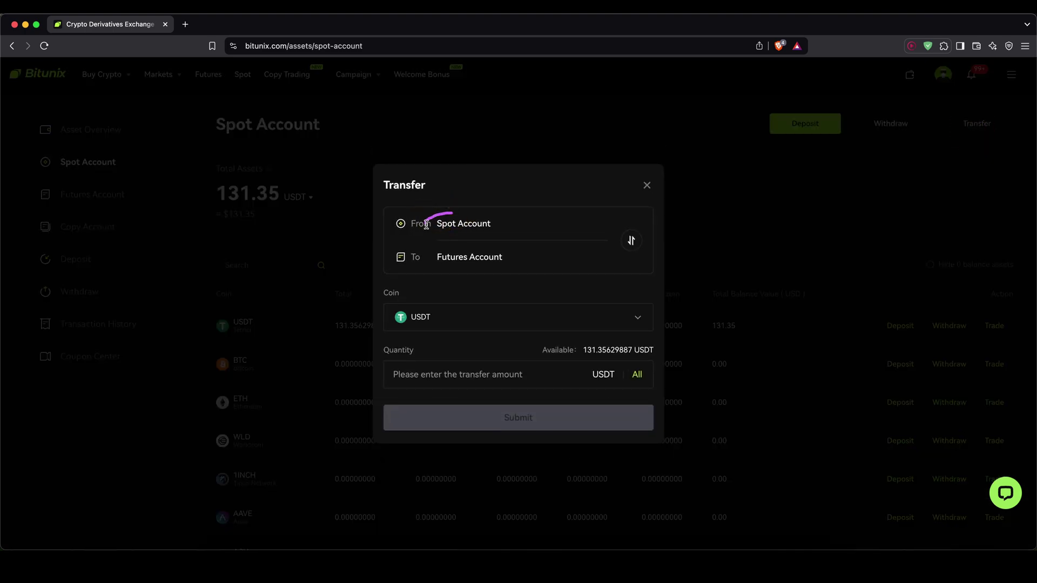
pyautogui.moveTo(452, 243); pyautogui.dragTo(493, 269)
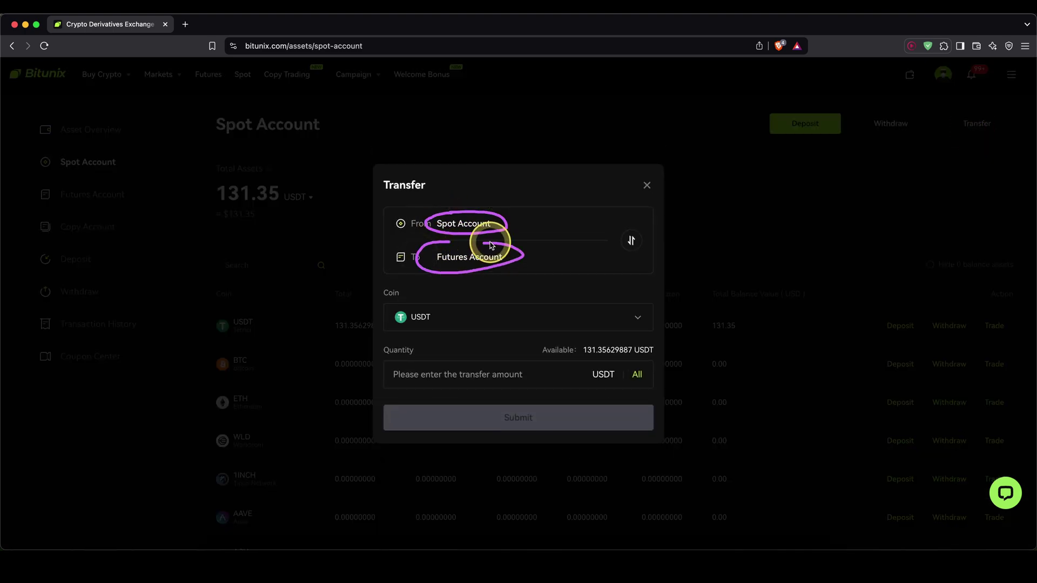
pyautogui.click(637, 375)
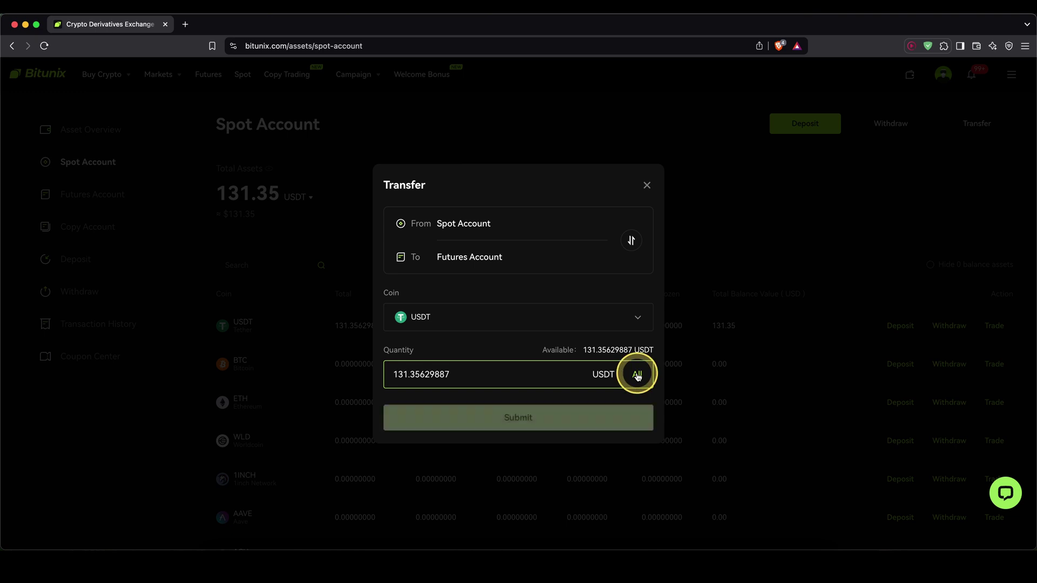
pyautogui.click(520, 420)
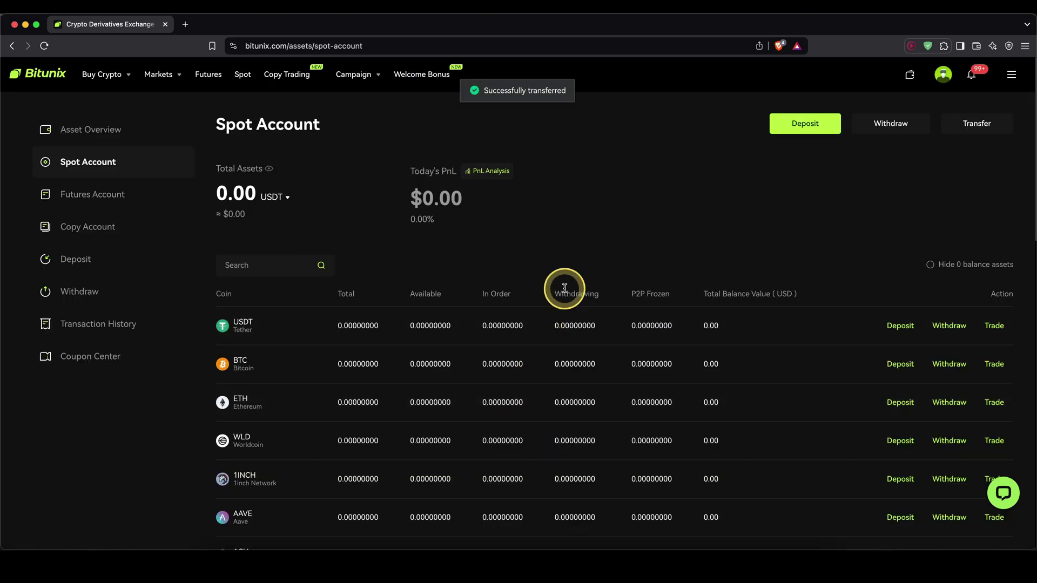
pyautogui.moveTo(263, 178); pyautogui.dragTo(207, 187)
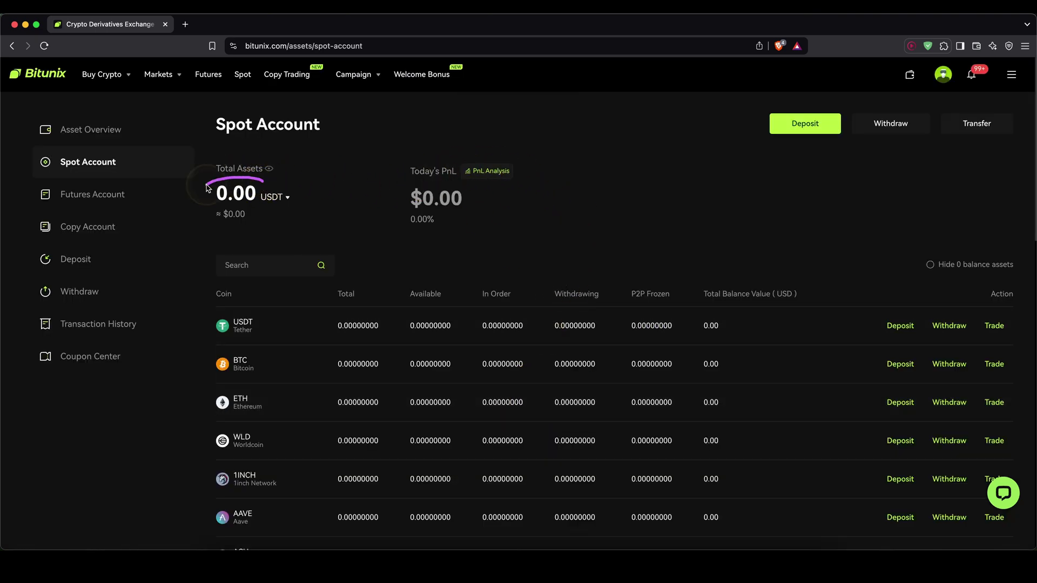
pyautogui.click(112, 199)
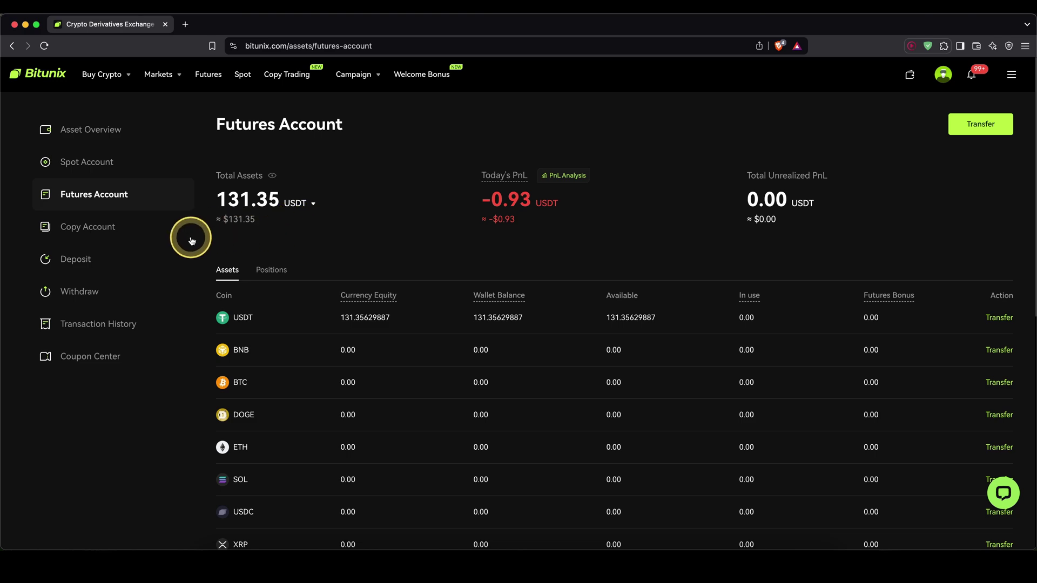
pyautogui.click(209, 79)
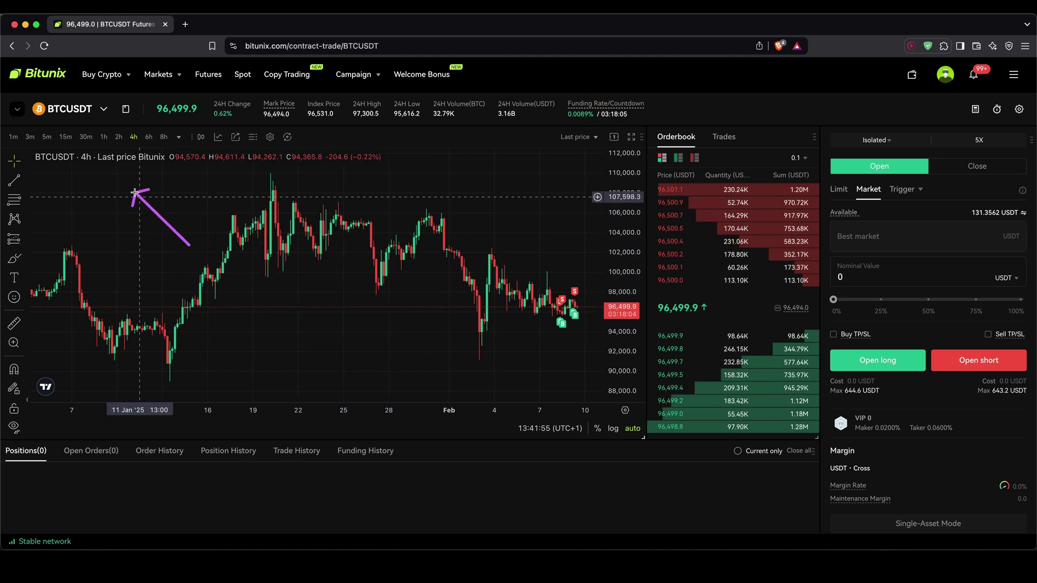
pyautogui.click(70, 110)
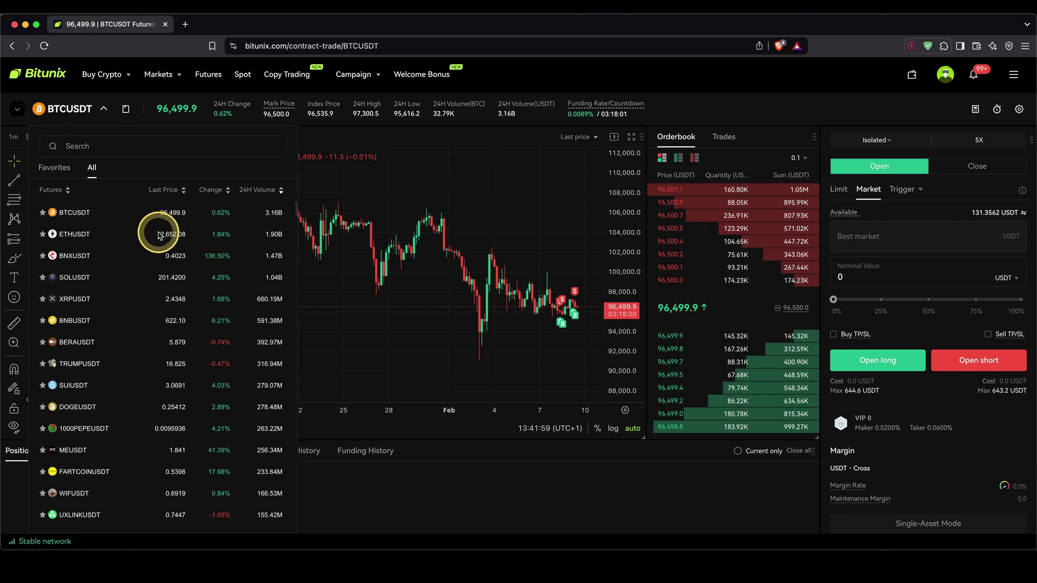
pyautogui.scroll(-5, 108, 227)
pyautogui.scroll(-15, 108, 228)
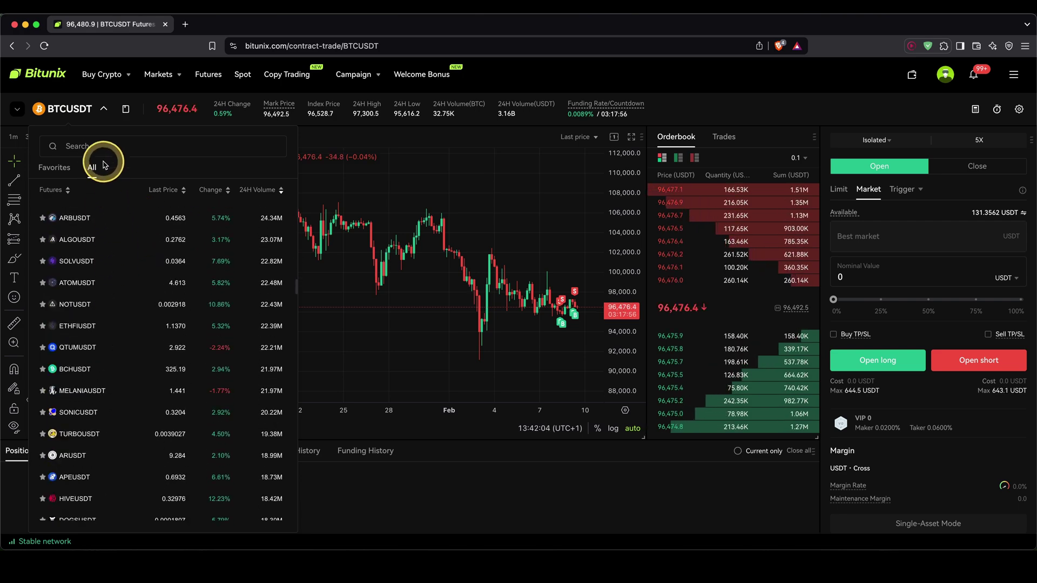
pyautogui.scroll(20, 108, 238)
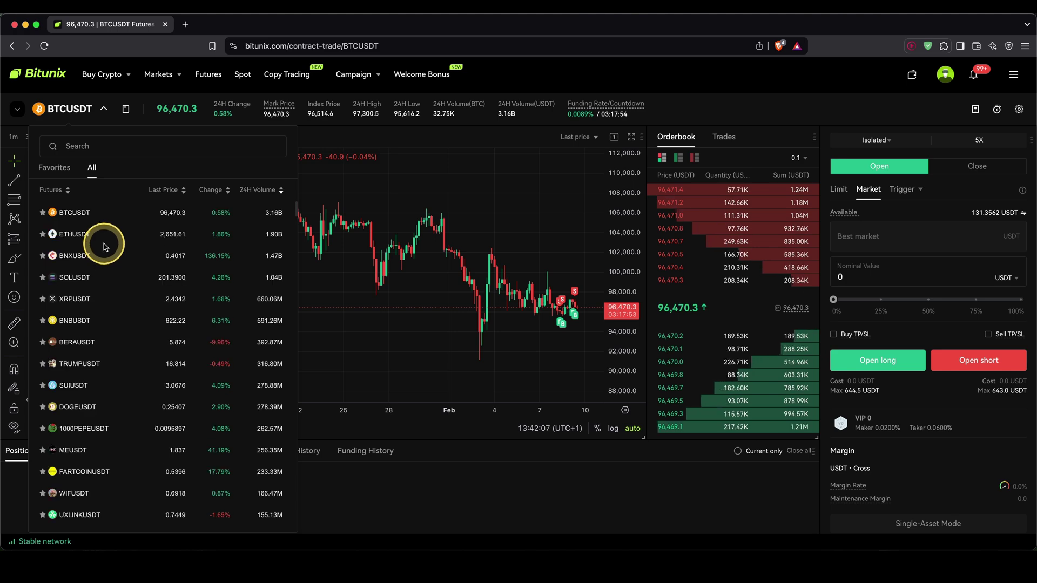
pyautogui.click(80, 212)
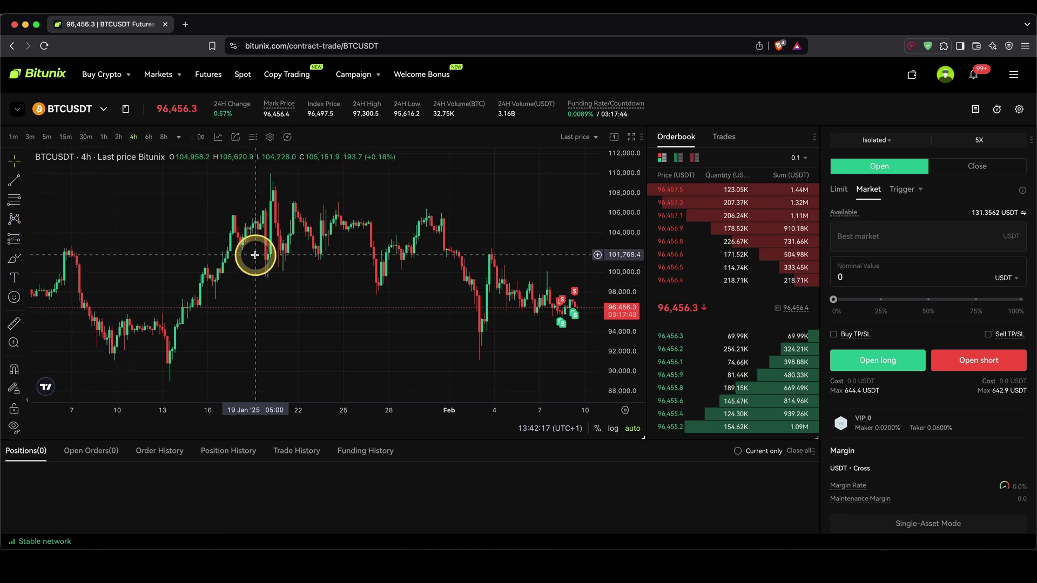
pyautogui.moveTo(311, 265); pyautogui.dragTo(299, 263)
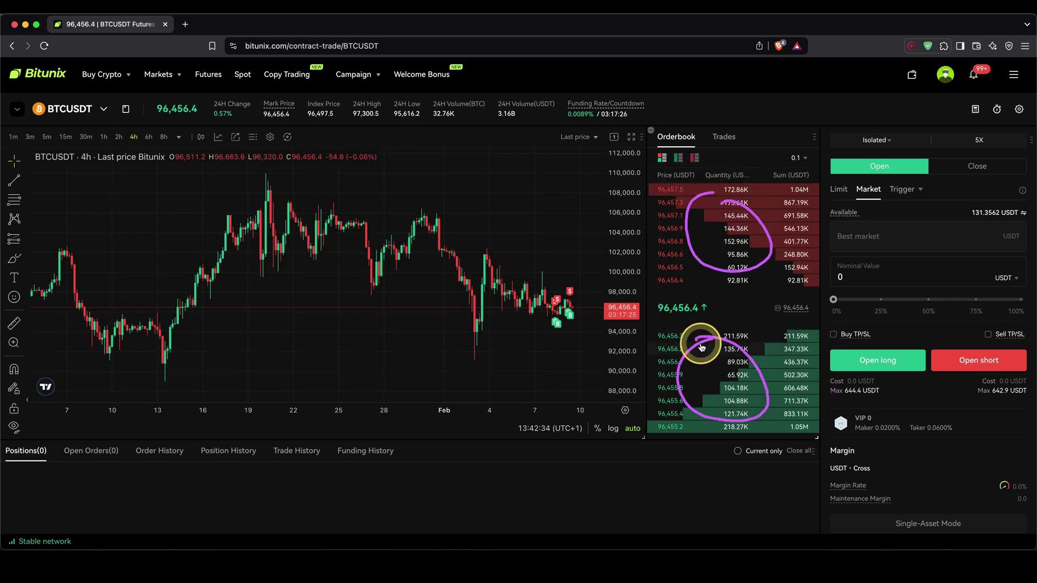
pyautogui.moveTo(46, 479)
pyautogui.mouseDown()
pyautogui.moveTo(35, 503)
pyautogui.moveTo(470, 537)
pyautogui.mouseUp()
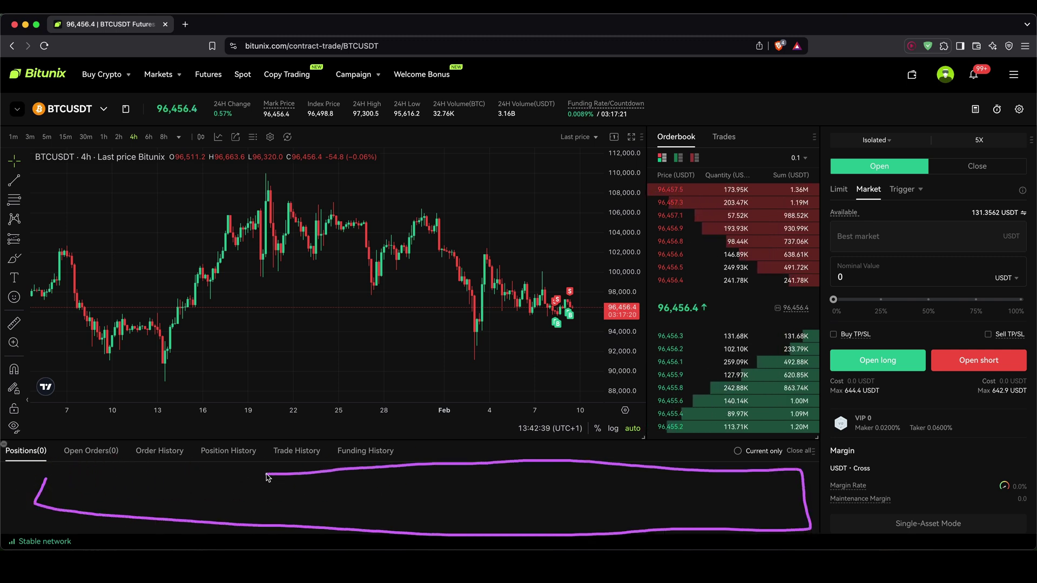
pyautogui.moveTo(65, 490); pyautogui.dragTo(79, 492)
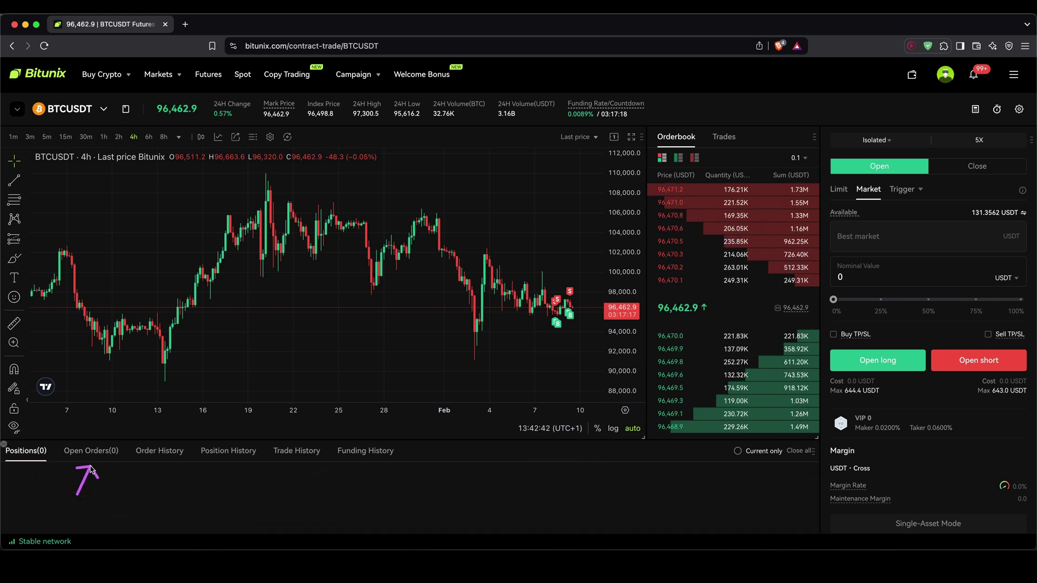
pyautogui.click(91, 470)
pyautogui.moveTo(153, 494); pyautogui.dragTo(165, 472)
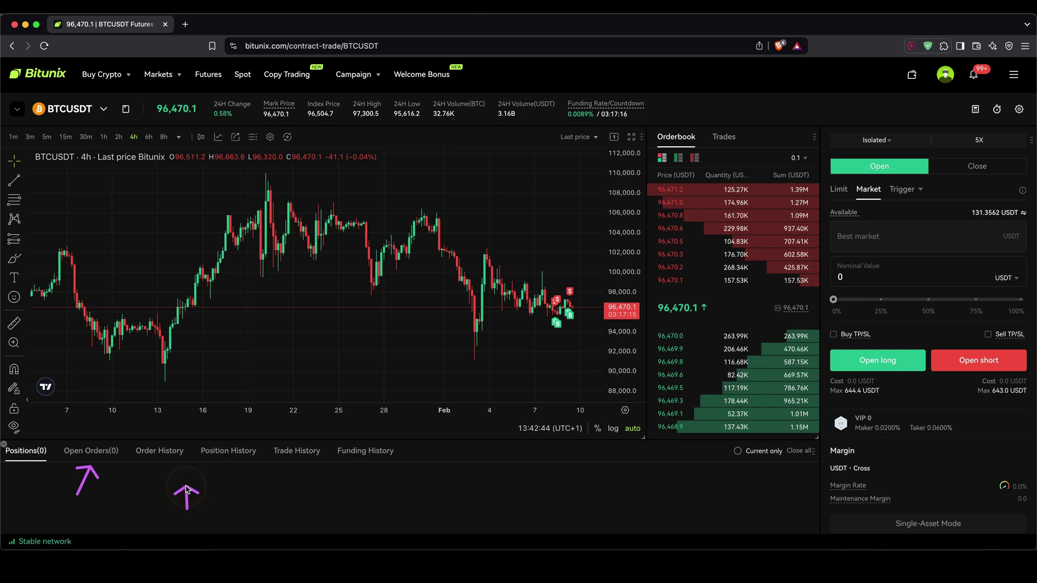
pyautogui.moveTo(219, 493); pyautogui.dragTo(348, 461)
pyautogui.click(861, 437)
pyautogui.scroll(-5, 918, 419)
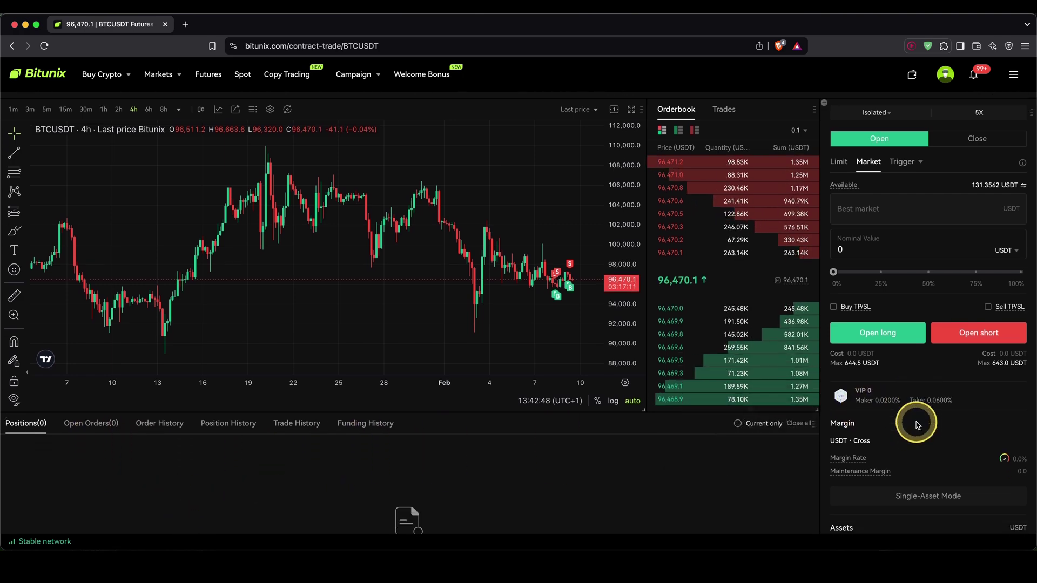
pyautogui.moveTo(943, 389)
pyautogui.mouseDown()
pyautogui.moveTo(986, 353)
pyautogui.moveTo(967, 359)
pyautogui.mouseUp()
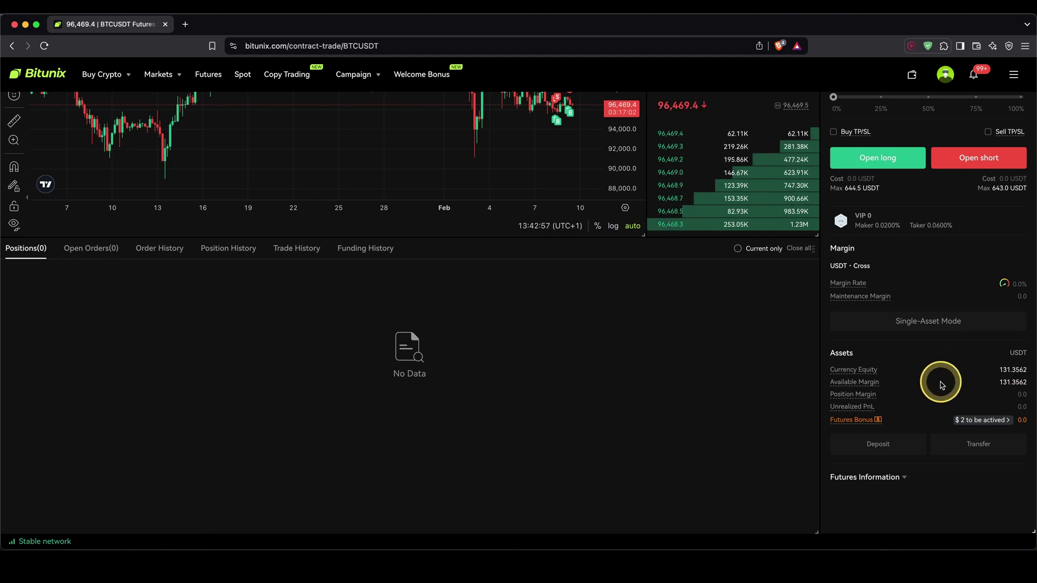
pyautogui.scroll(5, 938, 386)
pyautogui.moveTo(880, 130)
pyautogui.mouseDown()
pyautogui.moveTo(844, 133)
pyautogui.moveTo(856, 140)
pyautogui.mouseUp()
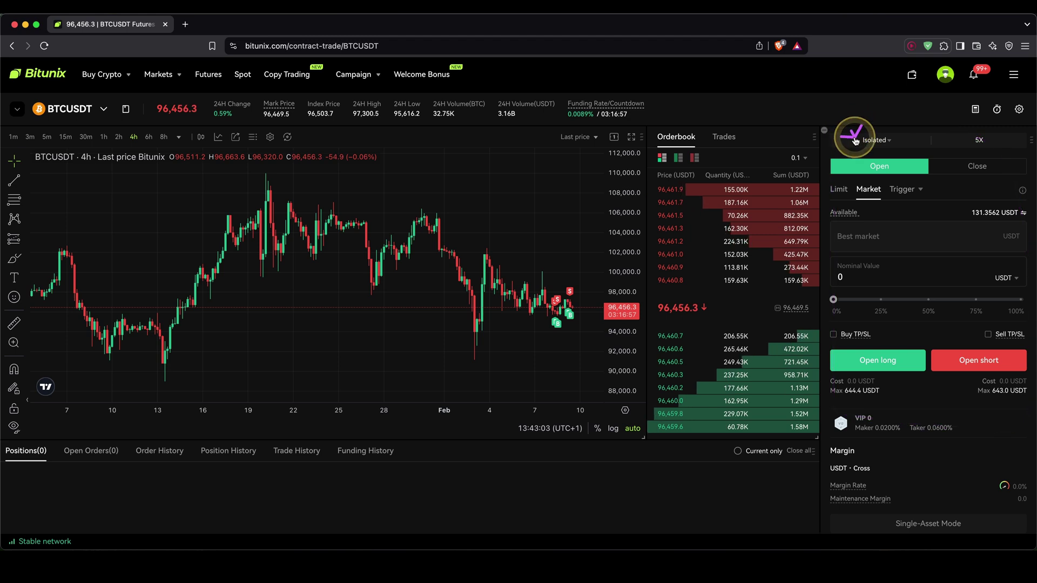
pyautogui.moveTo(937, 122); pyautogui.dragTo(965, 161)
pyautogui.moveTo(791, 213); pyautogui.dragTo(808, 215)
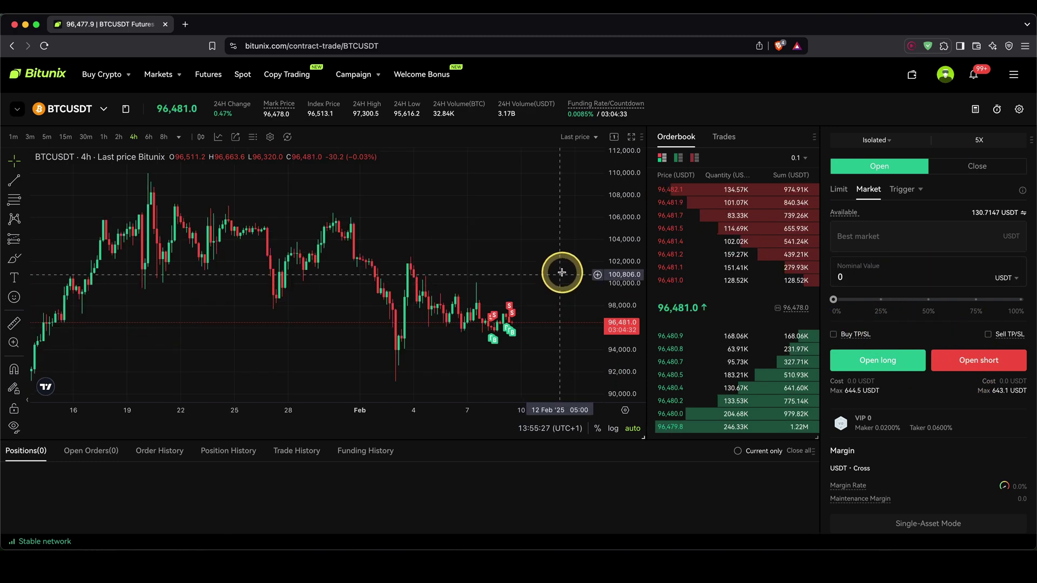
pyautogui.click(874, 141)
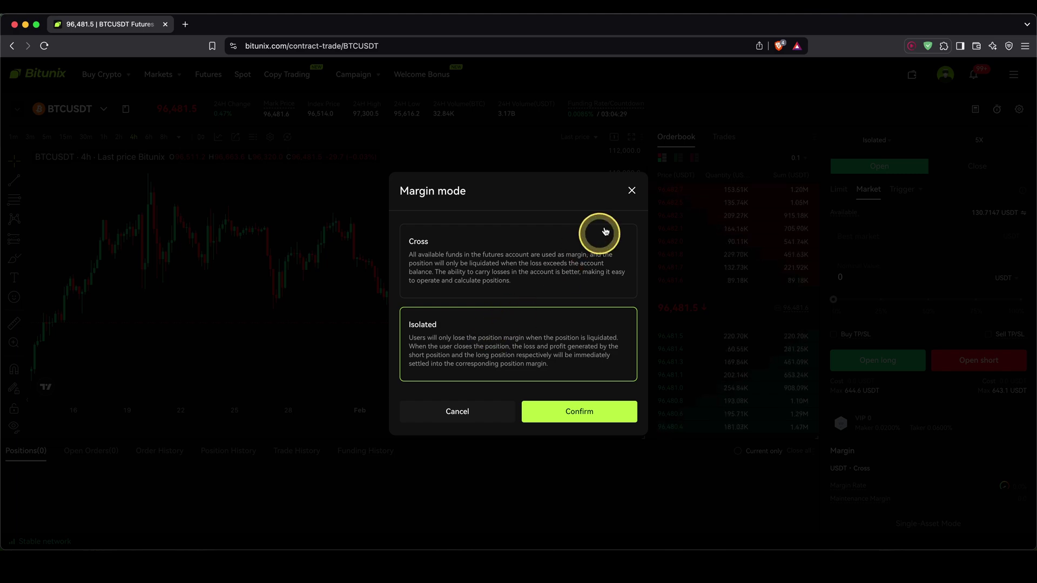
pyautogui.click(632, 190)
pyautogui.click(979, 141)
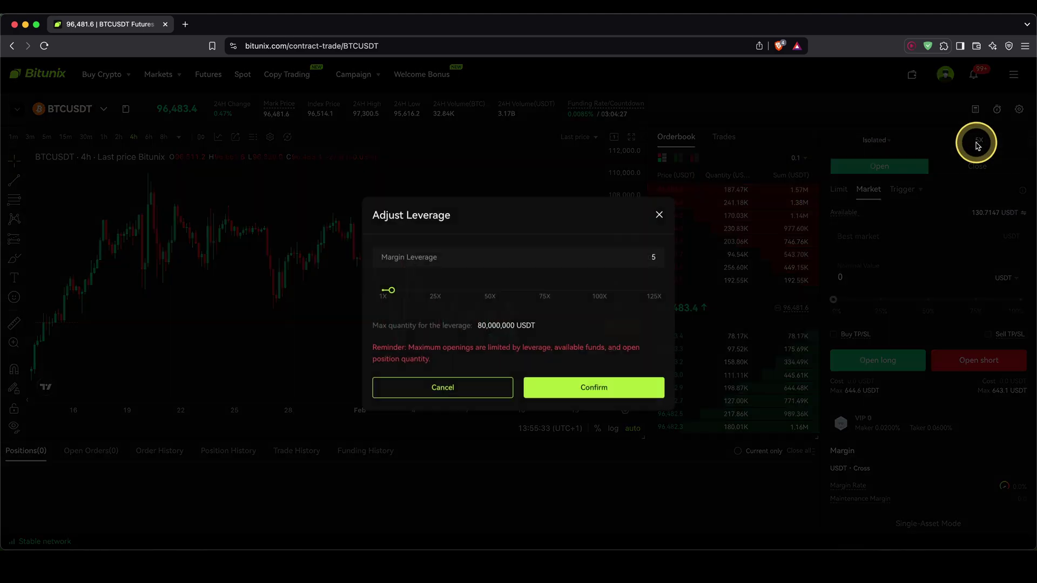
pyautogui.doubleClick(666, 255)
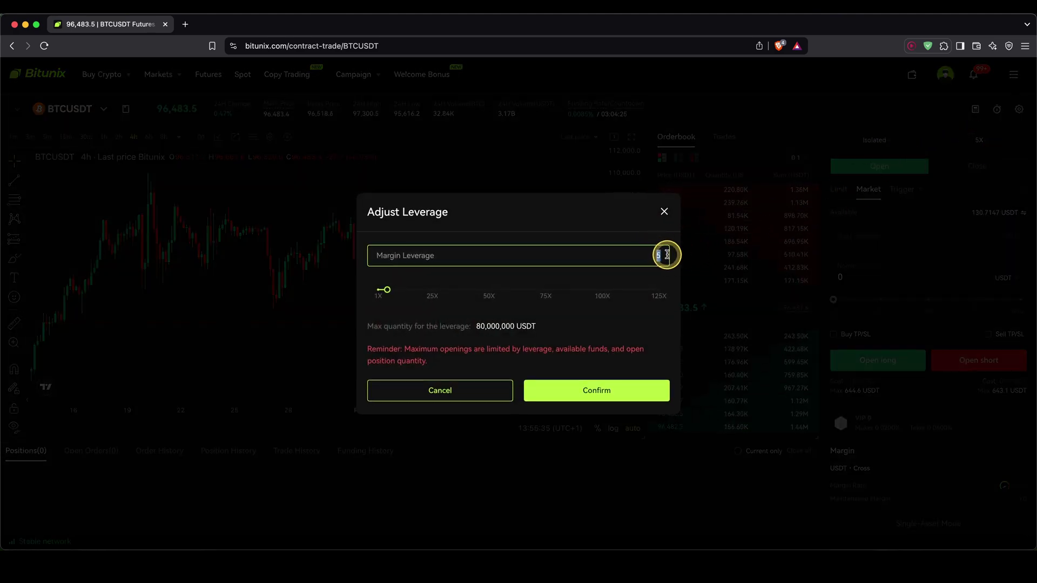
pyautogui.click(627, 387)
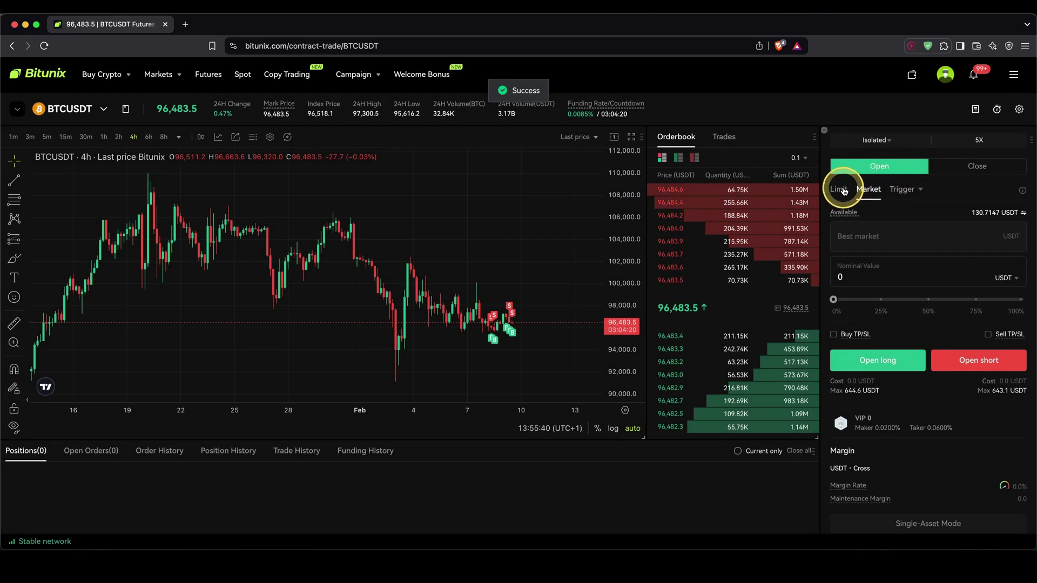
pyautogui.click(841, 191)
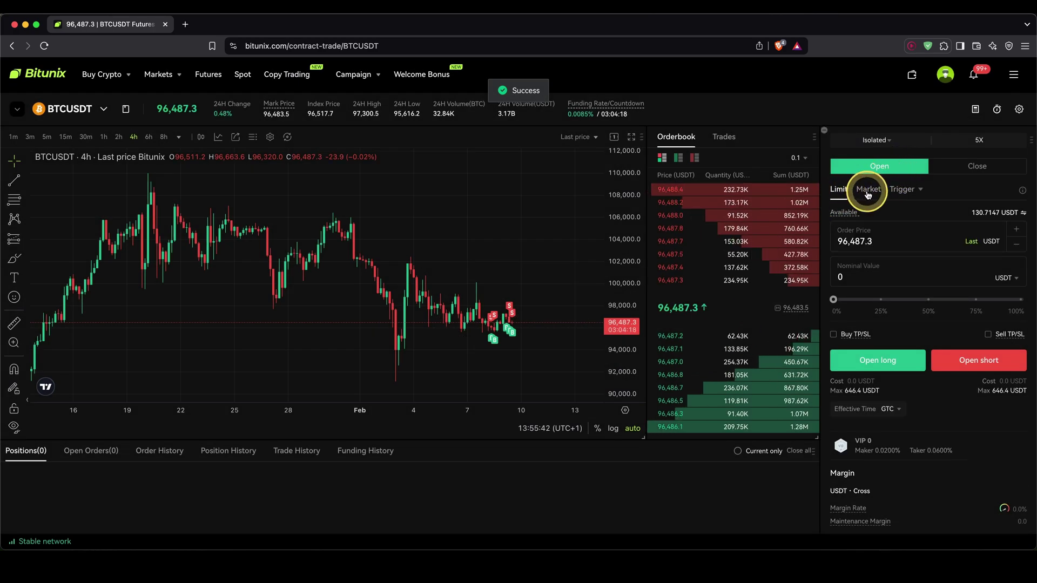
pyautogui.click(867, 195)
pyautogui.click(840, 193)
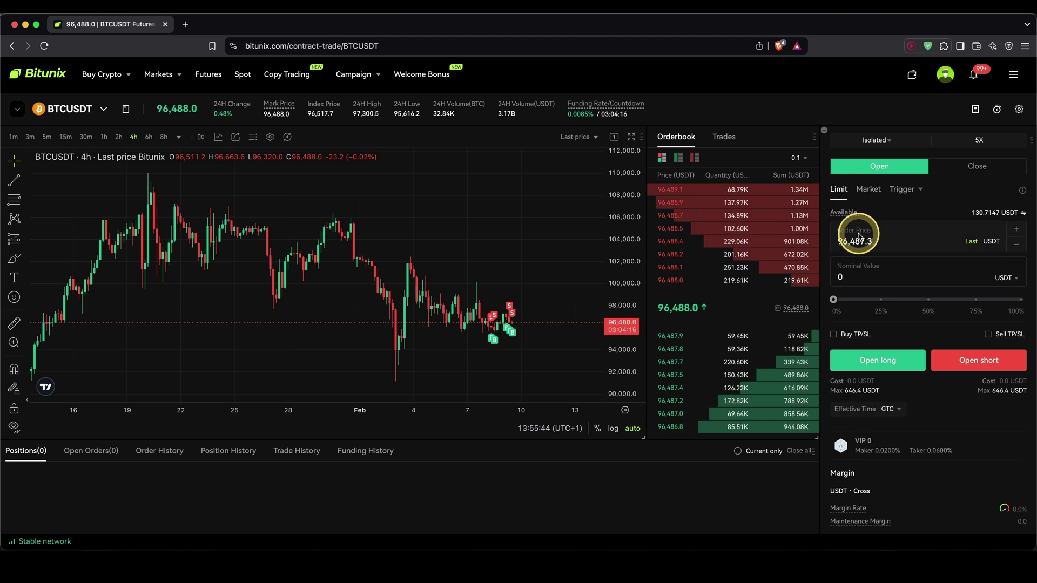
pyautogui.moveTo(860, 233); pyautogui.dragTo(826, 248)
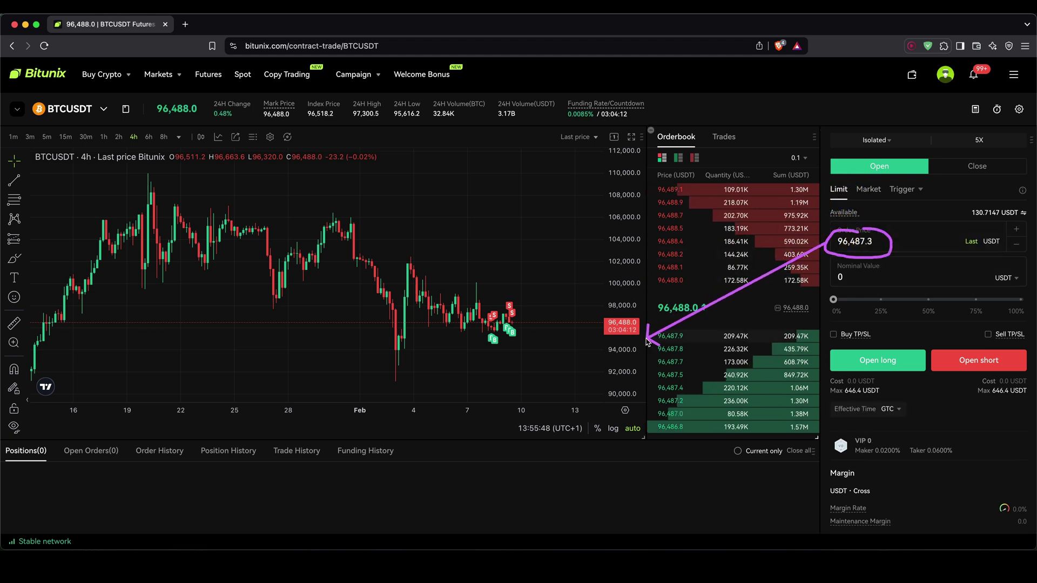
pyautogui.moveTo(606, 374)
pyautogui.mouseDown()
pyautogui.moveTo(464, 373)
pyautogui.moveTo(577, 376)
pyautogui.mouseUp()
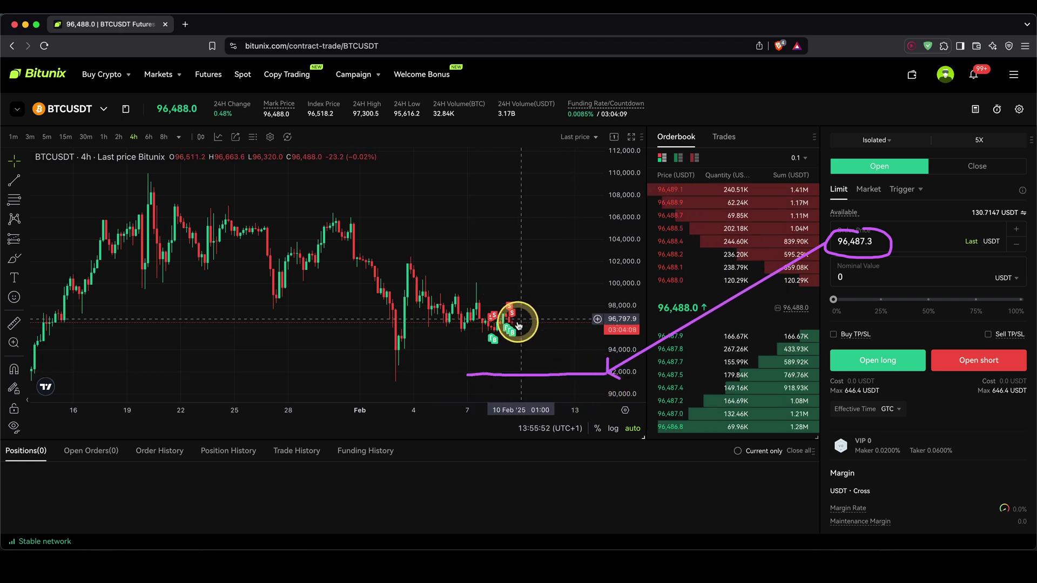
pyautogui.moveTo(516, 324)
pyautogui.mouseDown()
pyautogui.moveTo(549, 375)
pyautogui.moveTo(620, 379)
pyautogui.mouseUp()
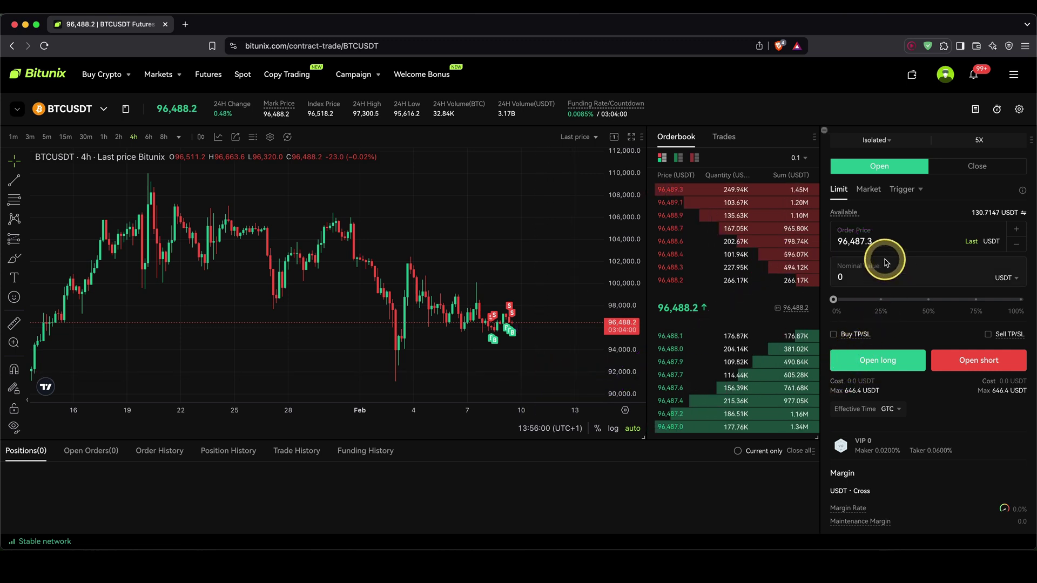
pyautogui.click(869, 189)
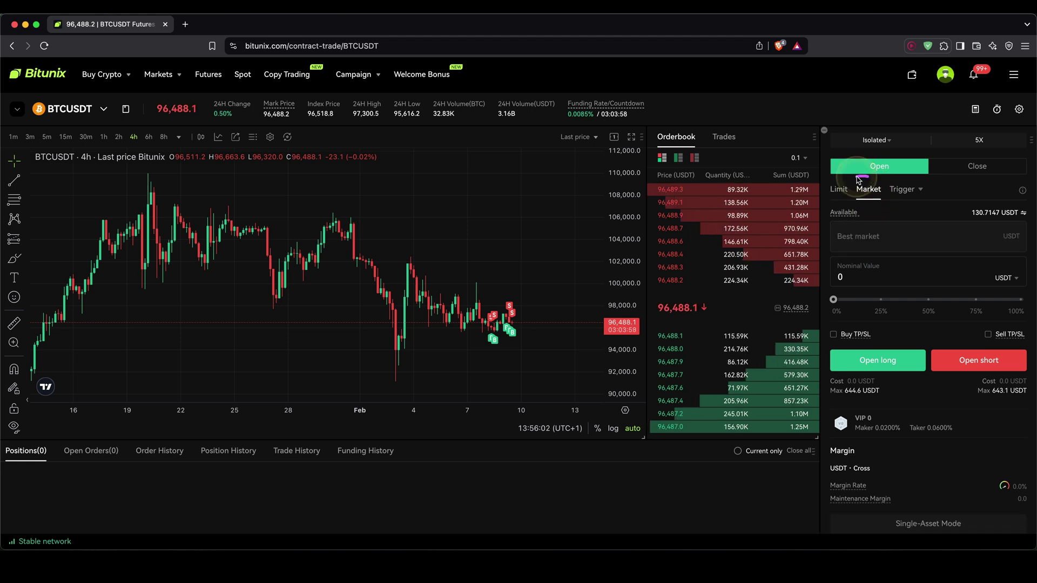
pyautogui.moveTo(851, 193)
pyautogui.mouseDown()
pyautogui.moveTo(537, 319)
pyautogui.moveTo(520, 313)
pyautogui.moveTo(532, 320)
pyautogui.mouseUp()
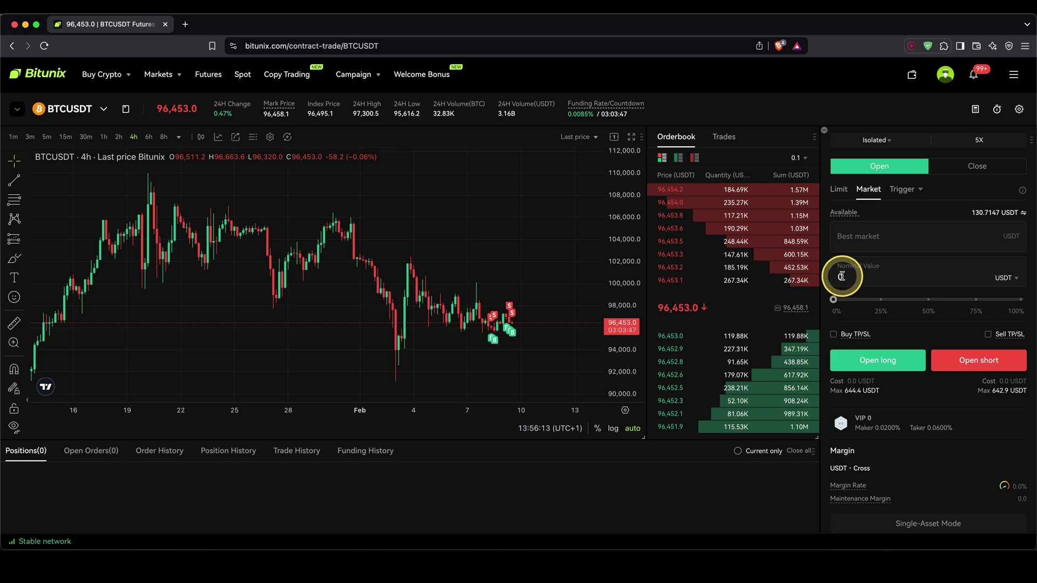
pyautogui.click(1005, 279)
pyautogui.moveTo(379, 344); pyautogui.dragTo(412, 348)
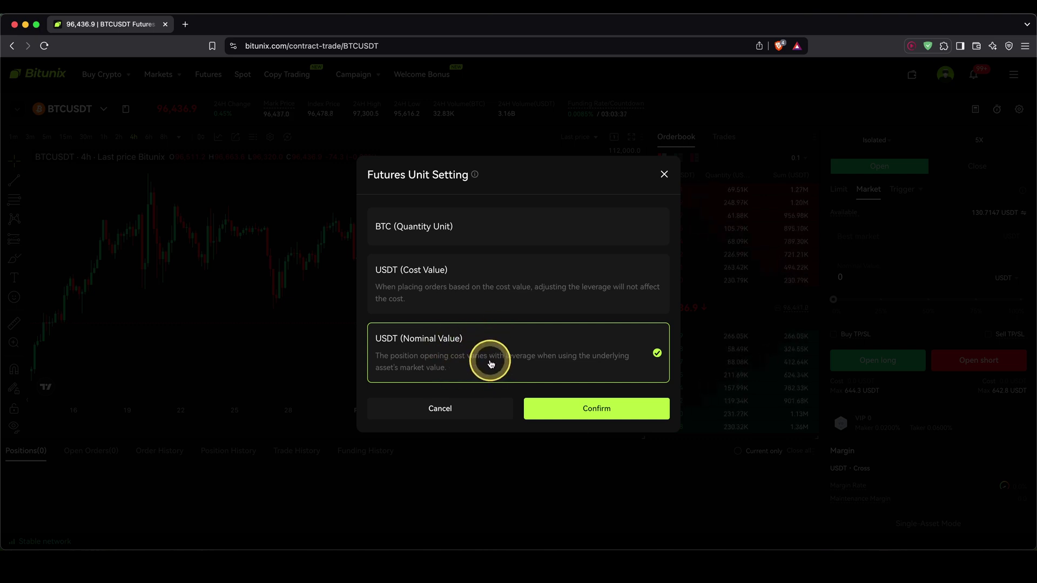
pyautogui.moveTo(396, 218); pyautogui.dragTo(371, 226)
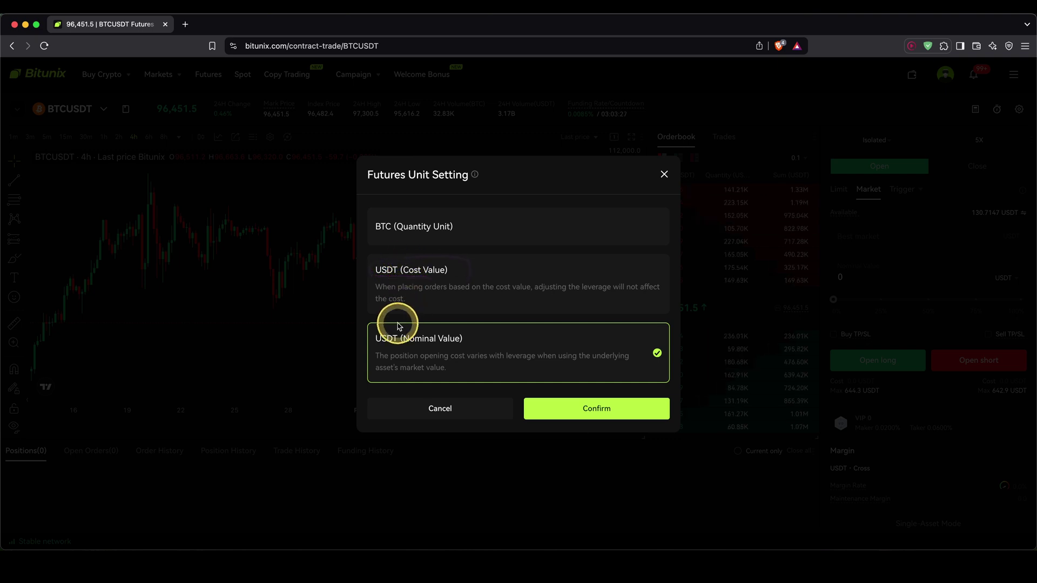
pyautogui.moveTo(398, 327); pyautogui.dragTo(386, 331)
pyautogui.moveTo(459, 333); pyautogui.dragTo(417, 327)
pyautogui.moveTo(417, 260)
pyautogui.mouseDown()
pyautogui.moveTo(407, 262)
pyautogui.moveTo(442, 261)
pyautogui.mouseUp()
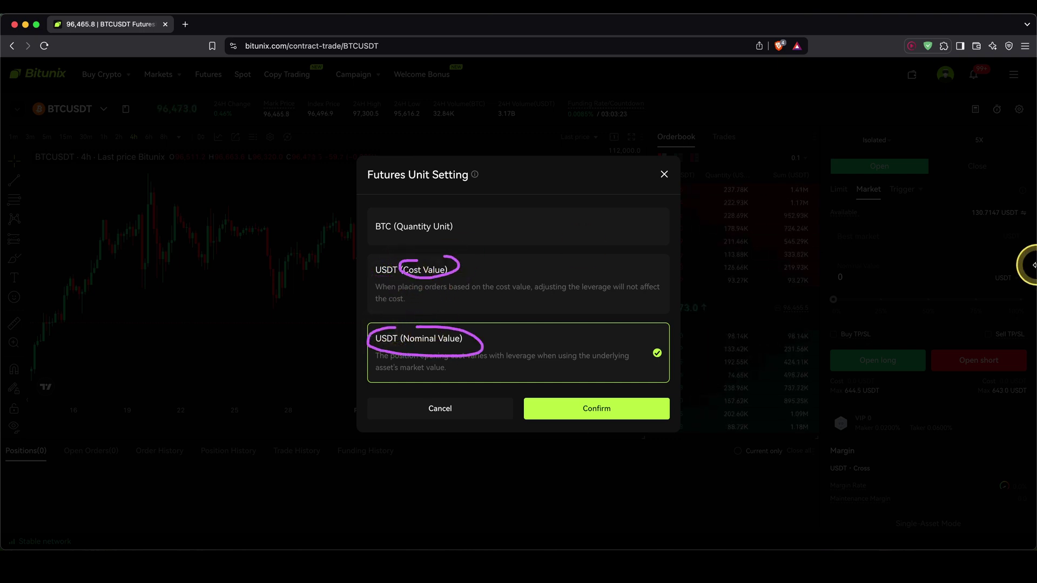
# Keep USDT nominal units and set the long order size to 500 USDT.
pyautogui.click(625, 406)
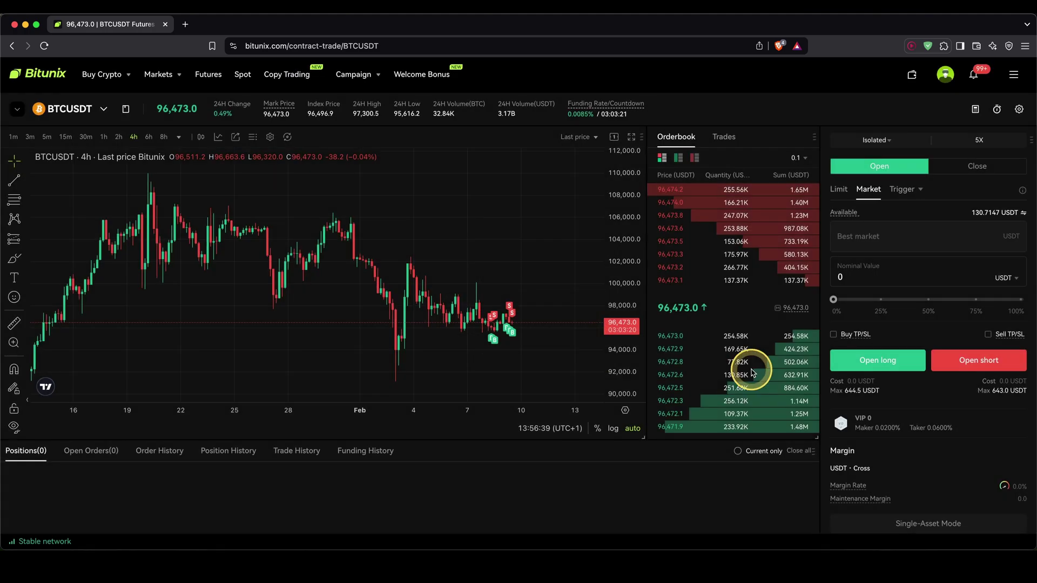
pyautogui.moveTo(836, 387); pyautogui.dragTo(874, 387)
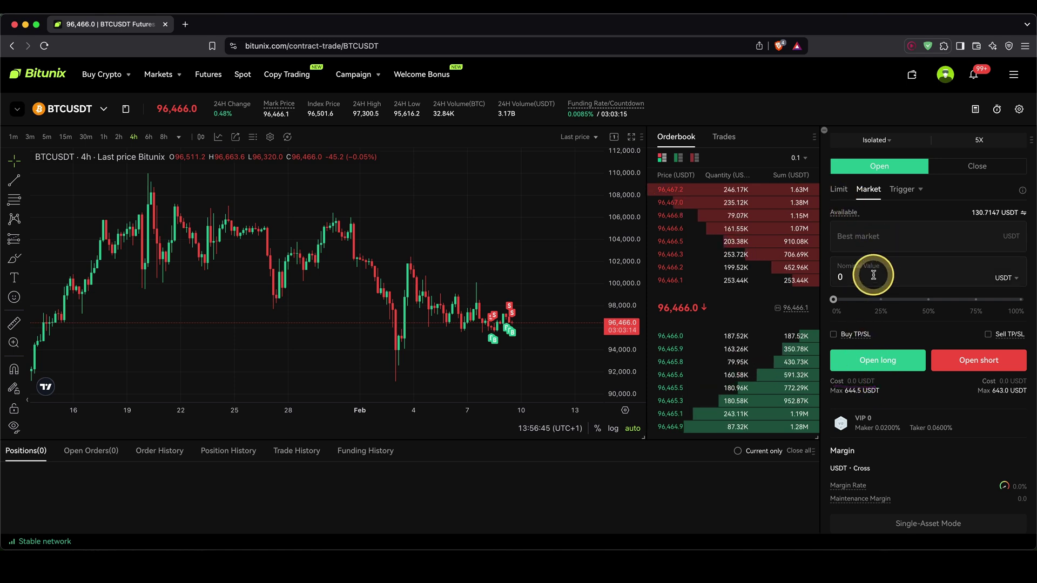
pyautogui.write('500')
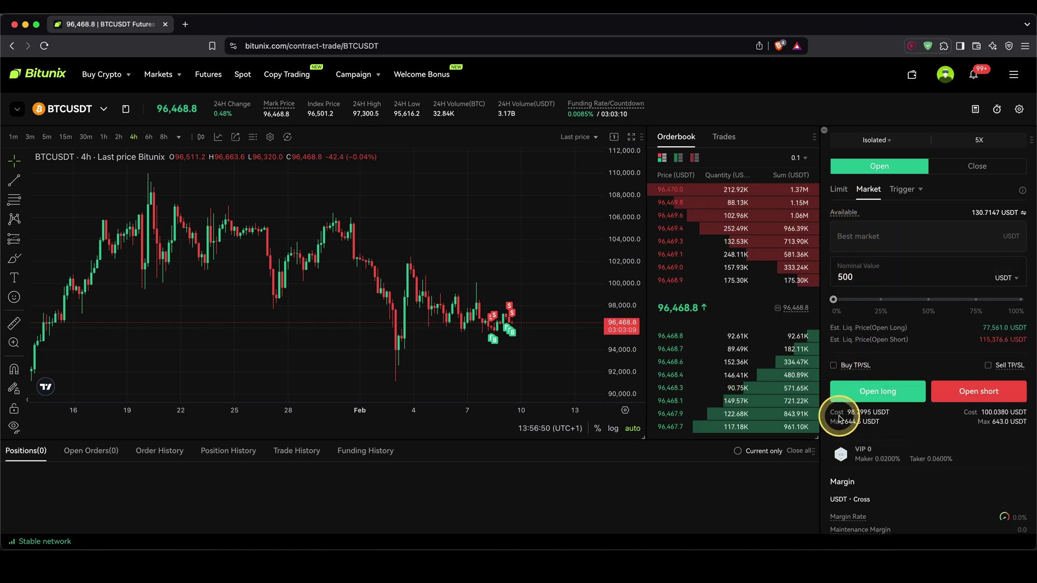
pyautogui.moveTo(892, 418)
pyautogui.mouseDown()
pyautogui.moveTo(843, 417)
pyautogui.moveTo(956, 238)
pyautogui.moveTo(980, 145)
pyautogui.moveTo(968, 143)
pyautogui.moveTo(930, 185)
pyautogui.mouseUp()
pyautogui.moveTo(856, 250); pyautogui.dragTo(850, 269)
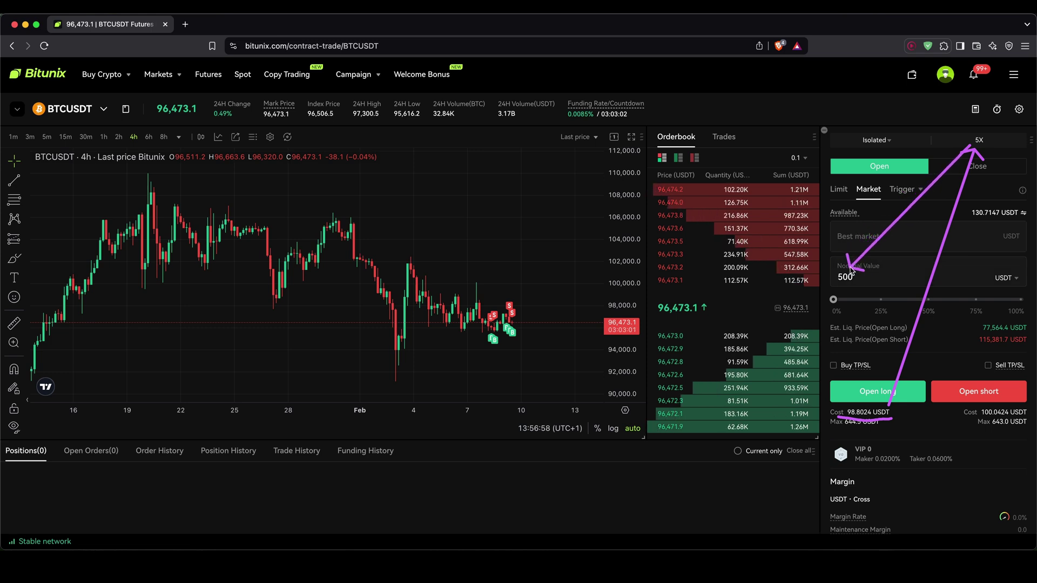
pyautogui.press('Escape')
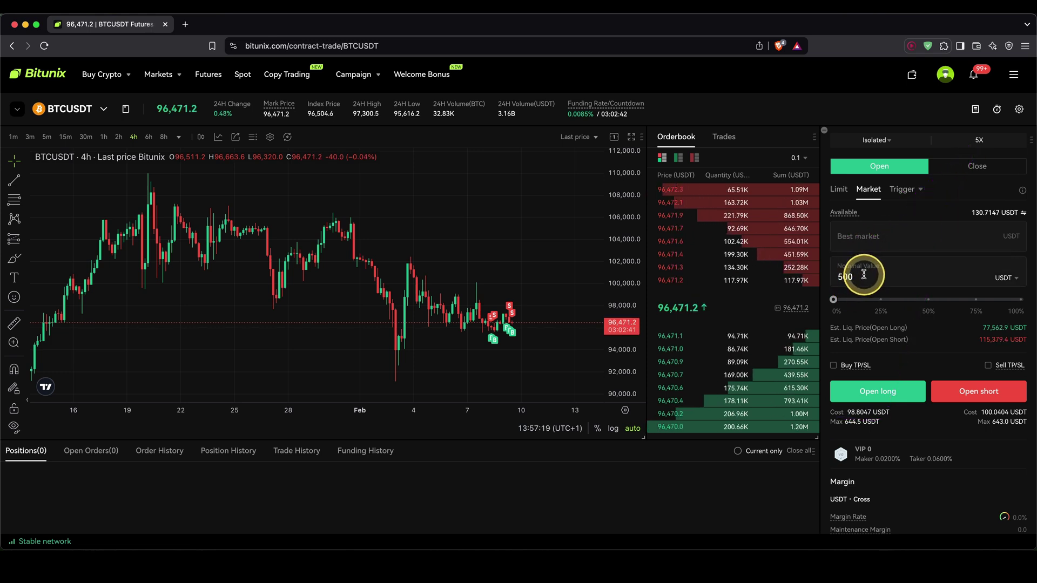
pyautogui.click(864, 275)
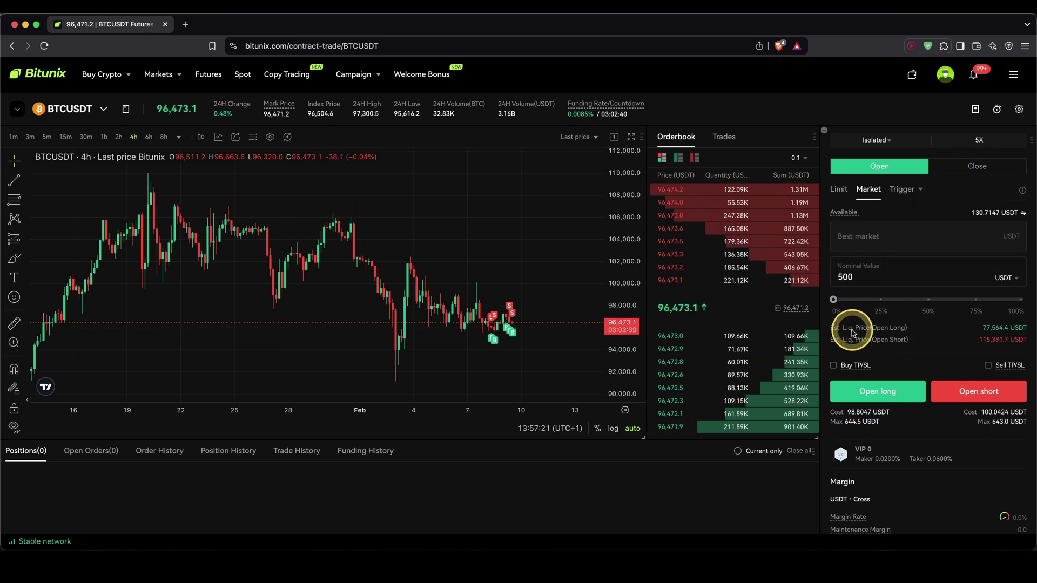
# Add take-profit 108,000 and stop-loss 92,000, then open the long.
pyautogui.moveTo(868, 366)
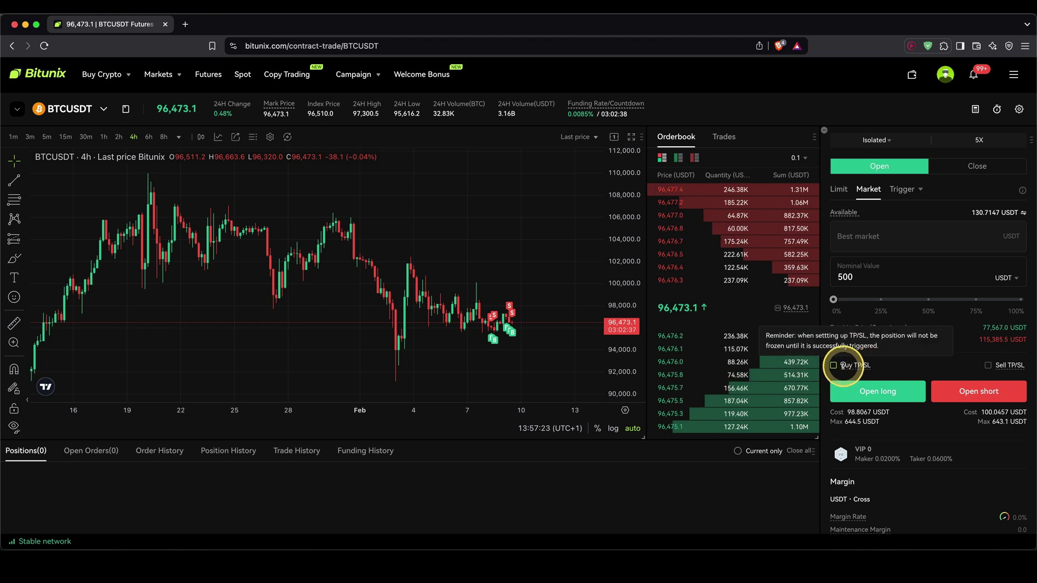
pyautogui.click(834, 367)
pyautogui.click(856, 390)
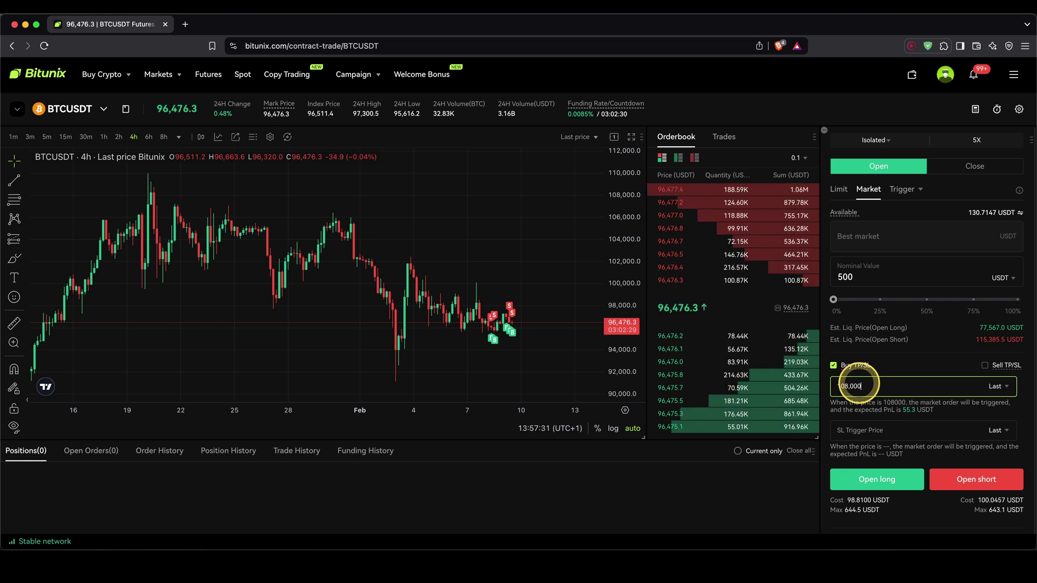
pyautogui.scroll(-1, 896, 393)
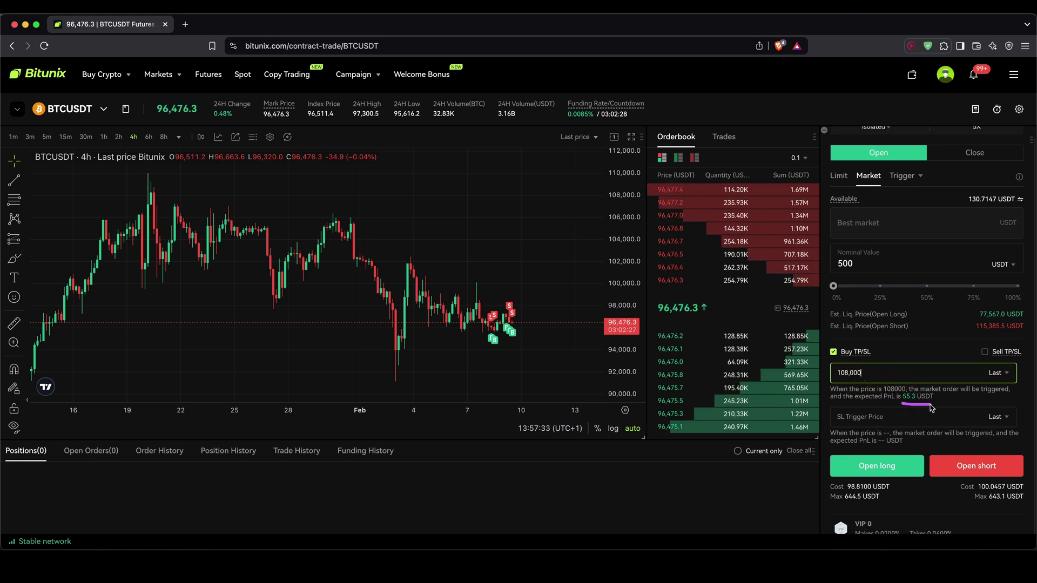
pyautogui.click(850, 416)
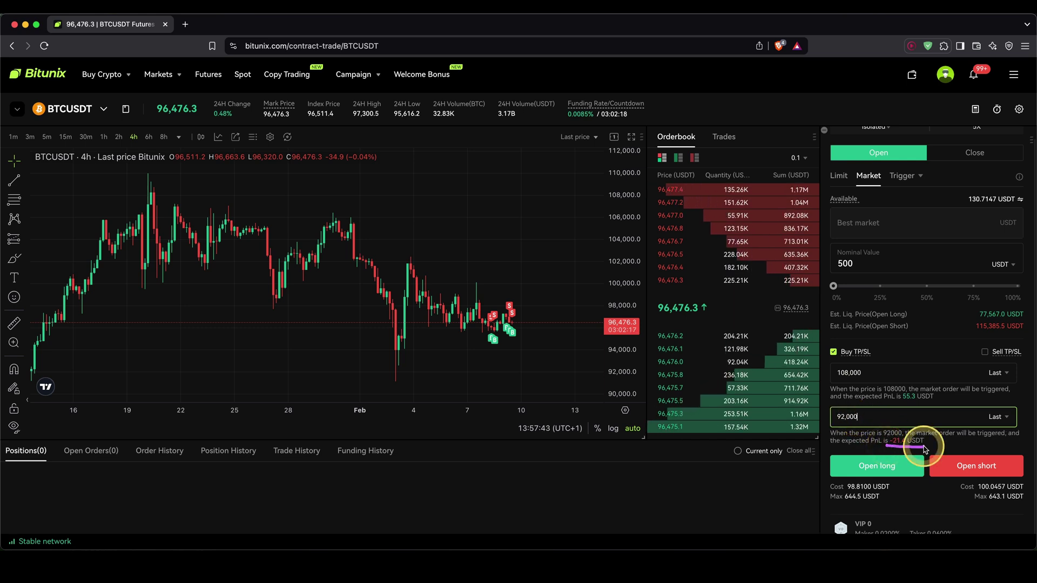
pyautogui.click(879, 465)
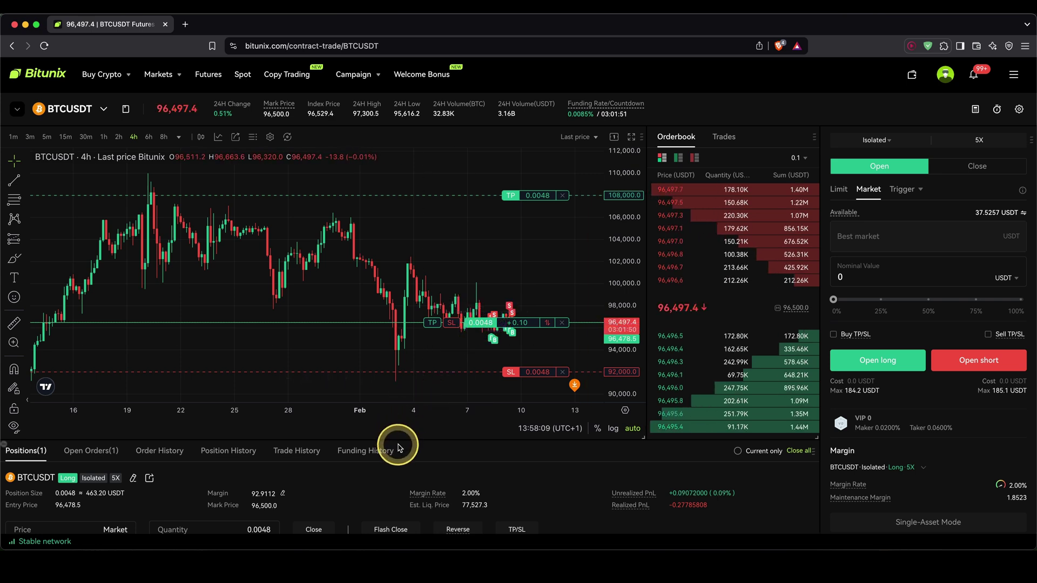
# Underline margin 92.9112, Realized PnL and liquidation price, then rescale the chart to show 77,527.3.
pyautogui.scroll(-2, 398, 440)
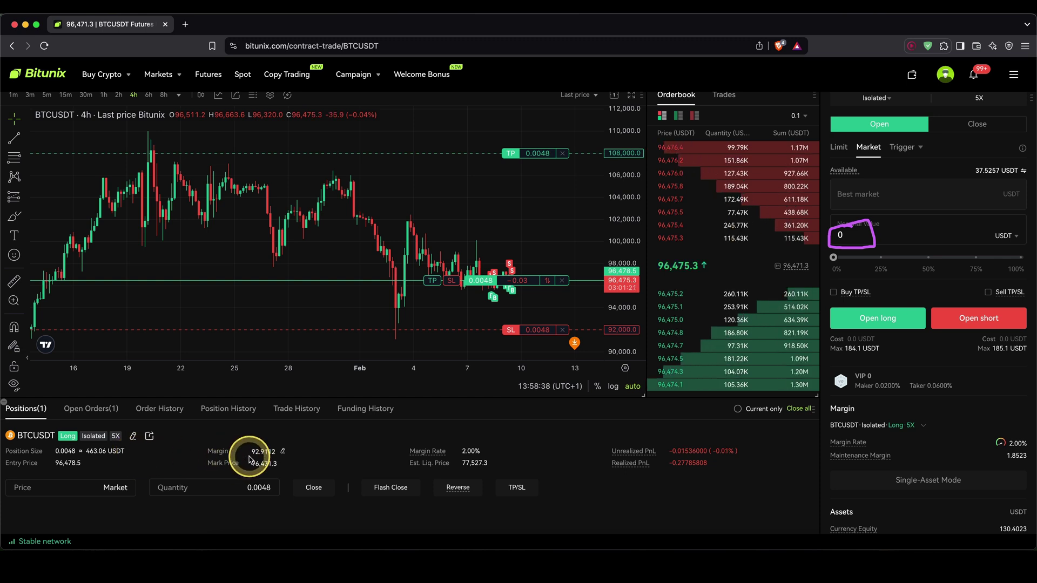
pyautogui.moveTo(249, 456); pyautogui.dragTo(283, 457)
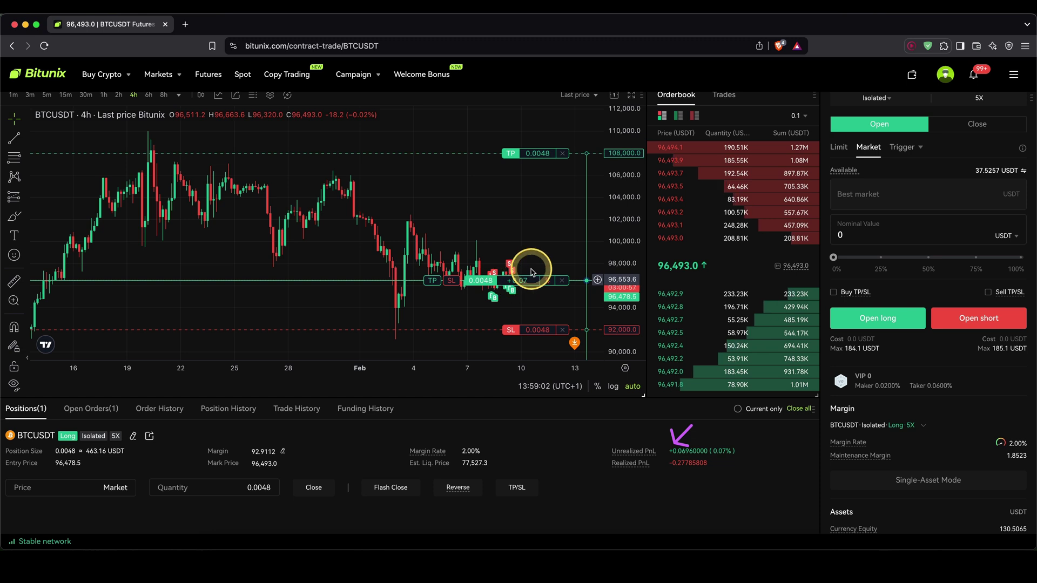
pyautogui.moveTo(544, 238); pyautogui.dragTo(421, 233)
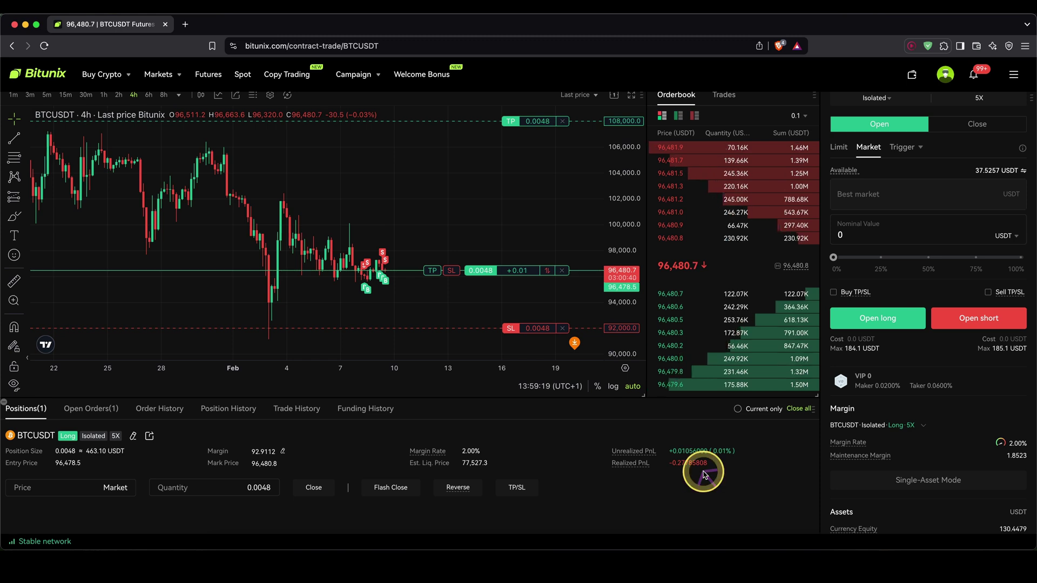
pyautogui.moveTo(670, 471); pyautogui.dragTo(712, 472)
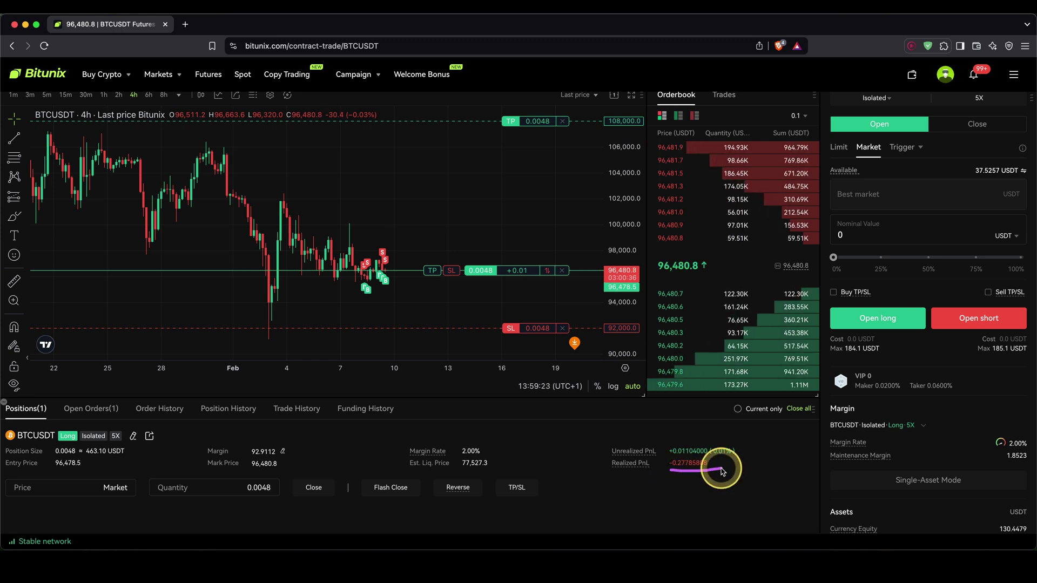
pyautogui.moveTo(411, 472); pyautogui.dragTo(499, 479)
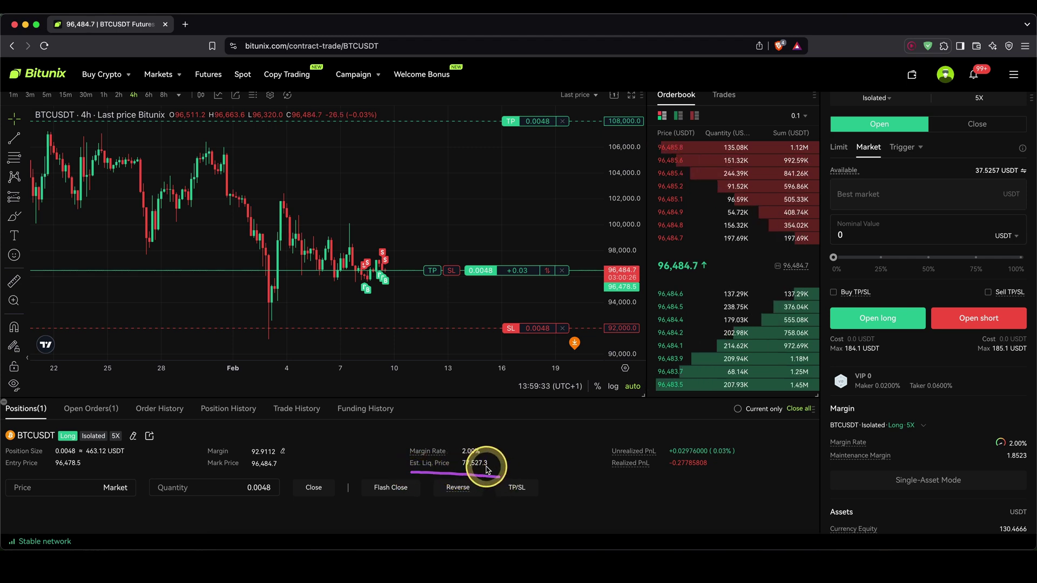
pyautogui.hscroll(1, 527, 168)
pyautogui.moveTo(600, 176); pyautogui.dragTo(628, 246)
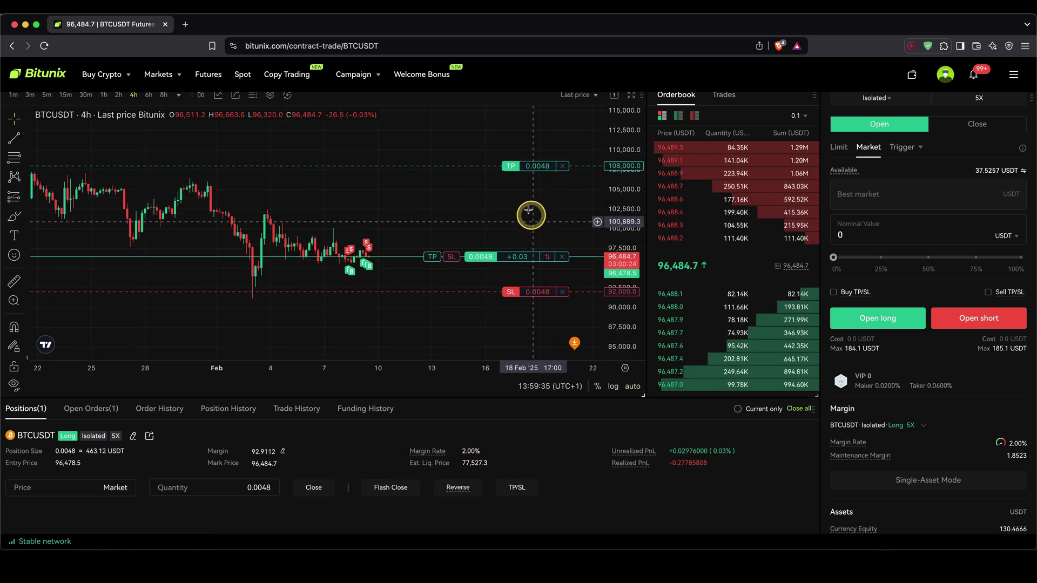
pyautogui.scroll(-5, 447, 296)
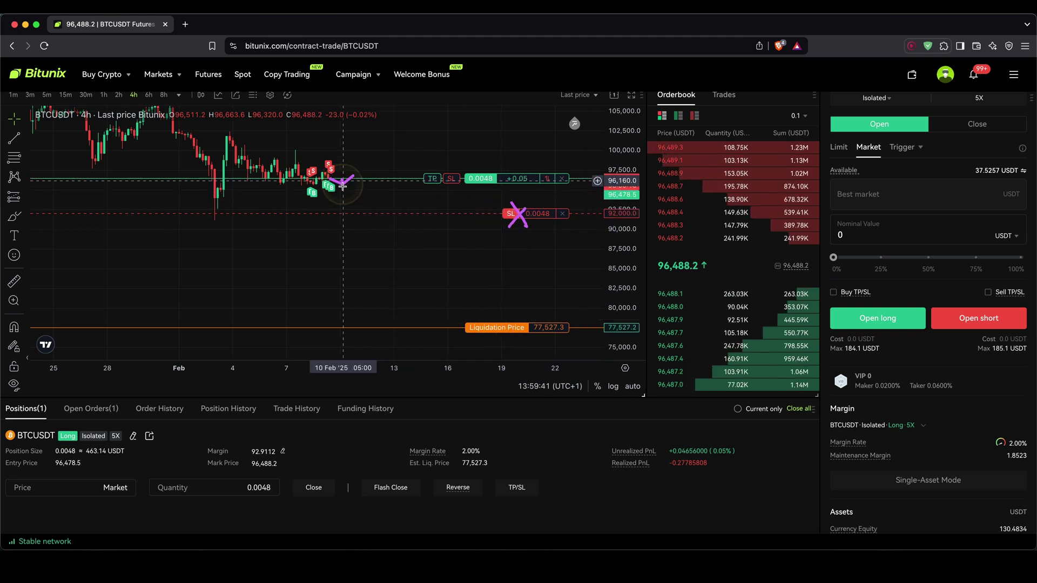
pyautogui.moveTo(343, 186)
pyautogui.mouseDown()
pyautogui.moveTo(389, 294)
pyautogui.moveTo(419, 335)
pyautogui.moveTo(424, 328)
pyautogui.mouseUp()
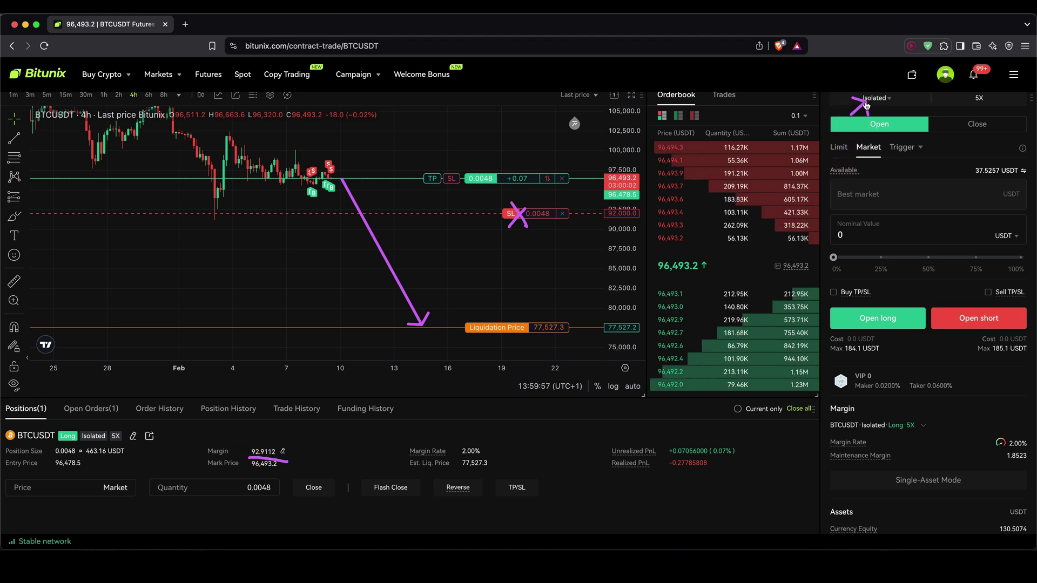
pyautogui.moveTo(888, 86); pyautogui.dragTo(859, 104)
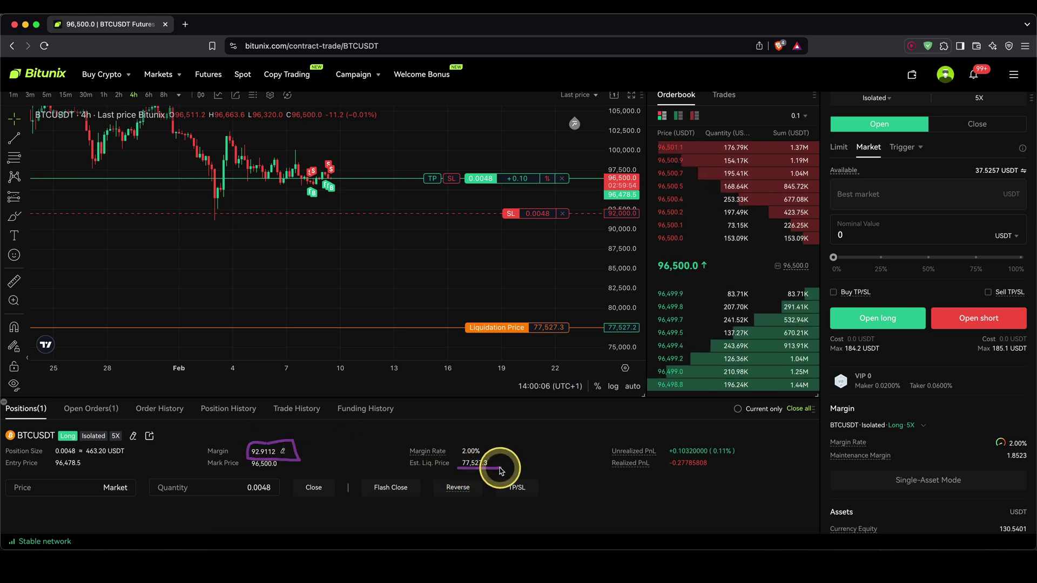
pyautogui.moveTo(460, 212); pyautogui.dragTo(501, 214)
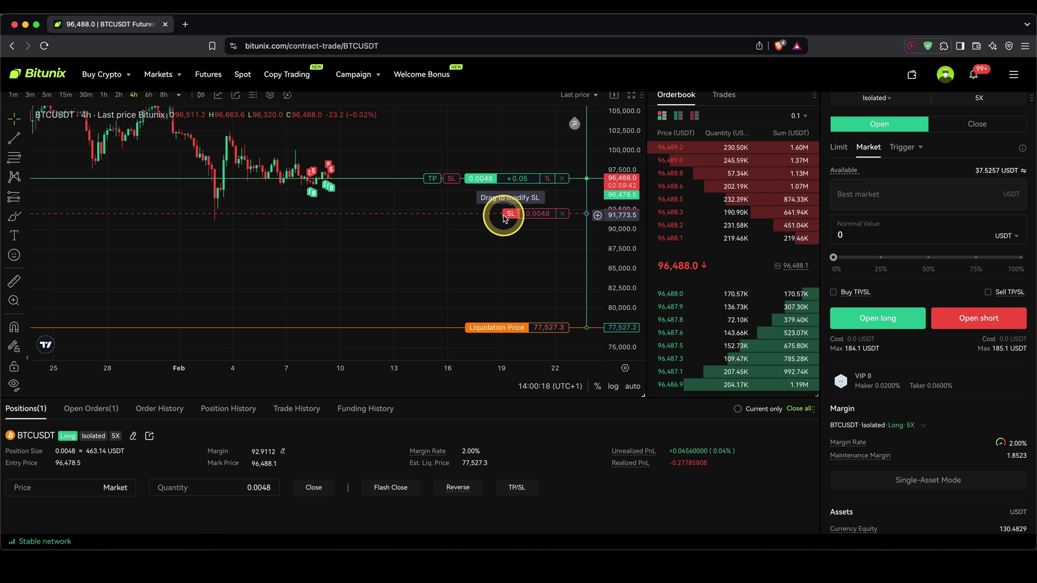
# Auto-fit the price scale, then drag TP down to 105,792.2 and SL up to 93,239.2.
pyautogui.moveTo(504, 219); pyautogui.dragTo(504, 215)
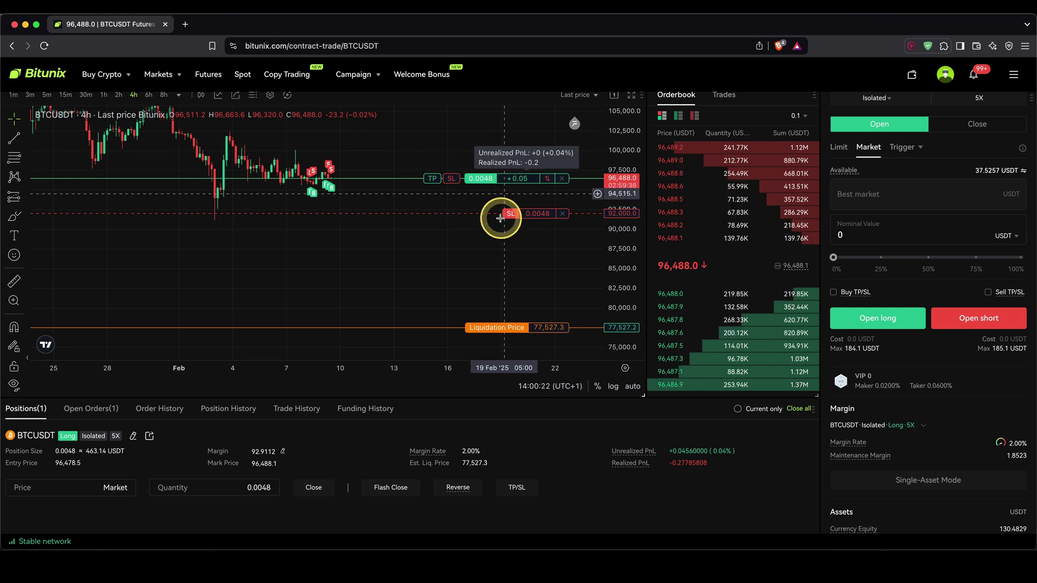
pyautogui.doubleClick(627, 199)
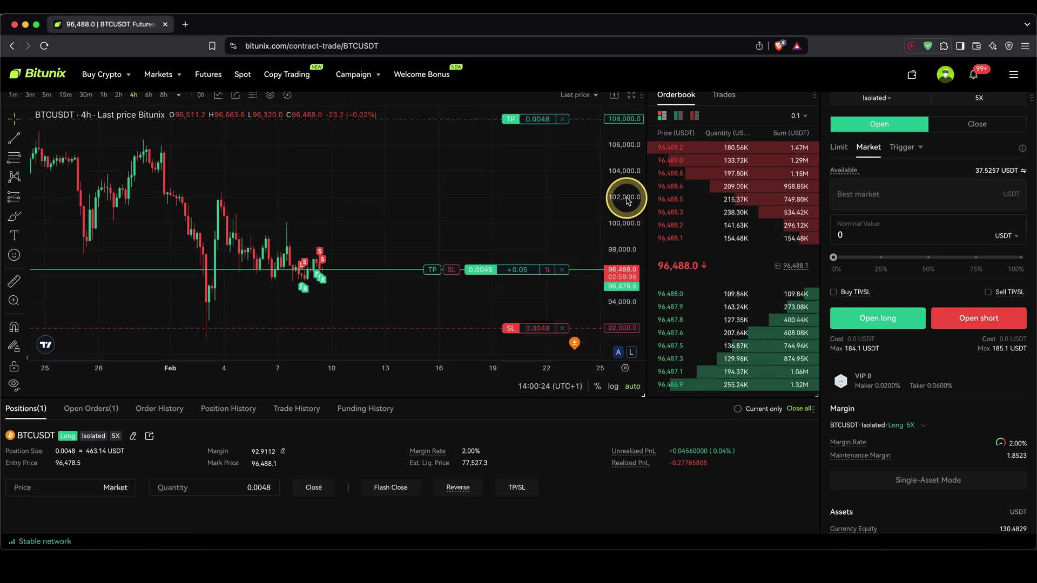
pyautogui.moveTo(513, 118); pyautogui.dragTo(514, 151)
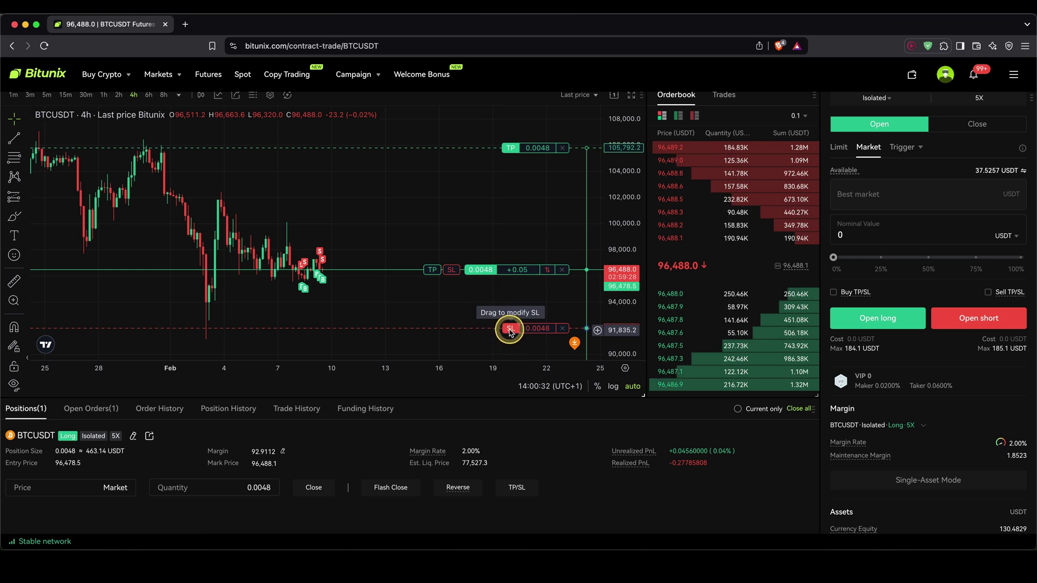
pyautogui.moveTo(510, 326); pyautogui.dragTo(513, 312)
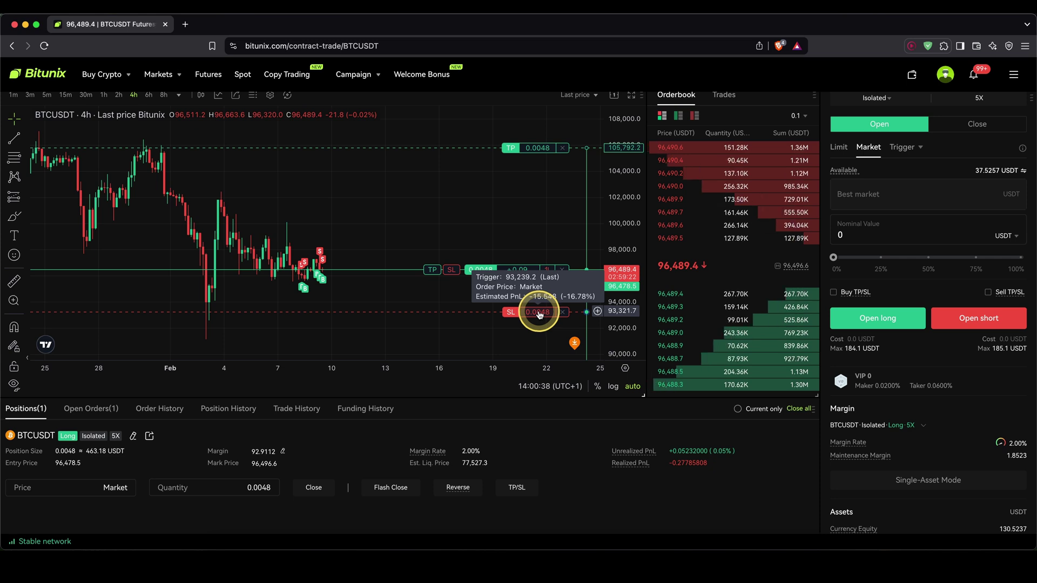
# Open the long's TP/SL order for editing and set the take-profit PnL to 70 (111,061.9).
pyautogui.click(87, 410)
pyautogui.click(88, 439)
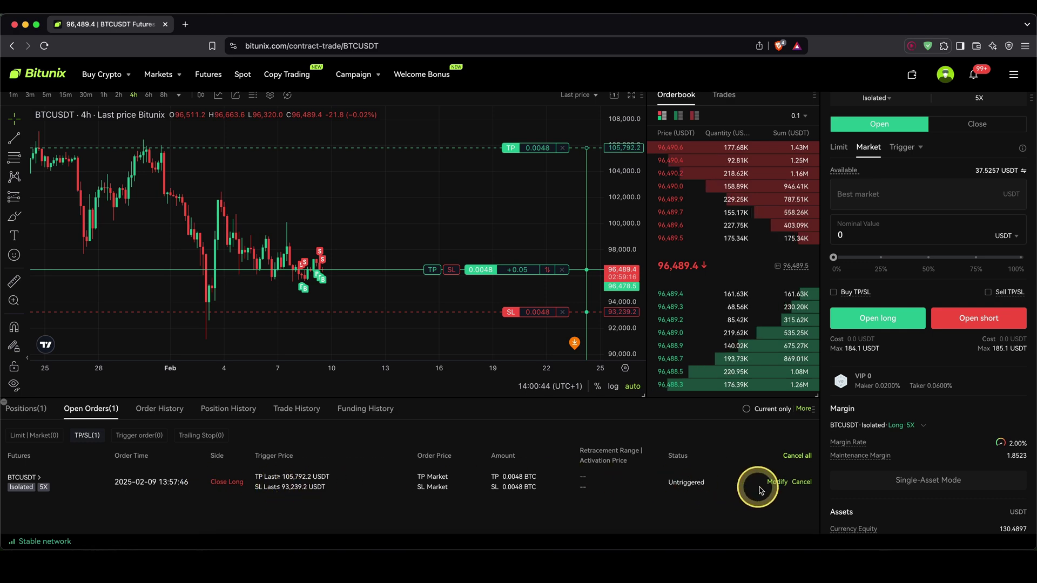
pyautogui.click(776, 483)
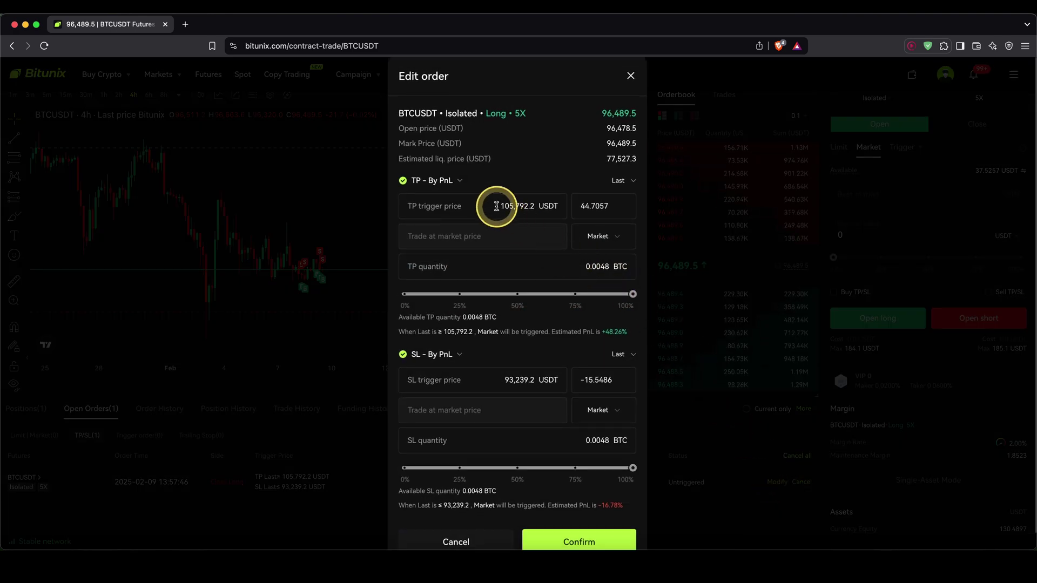
pyautogui.moveTo(497, 206); pyautogui.dragTo(534, 206)
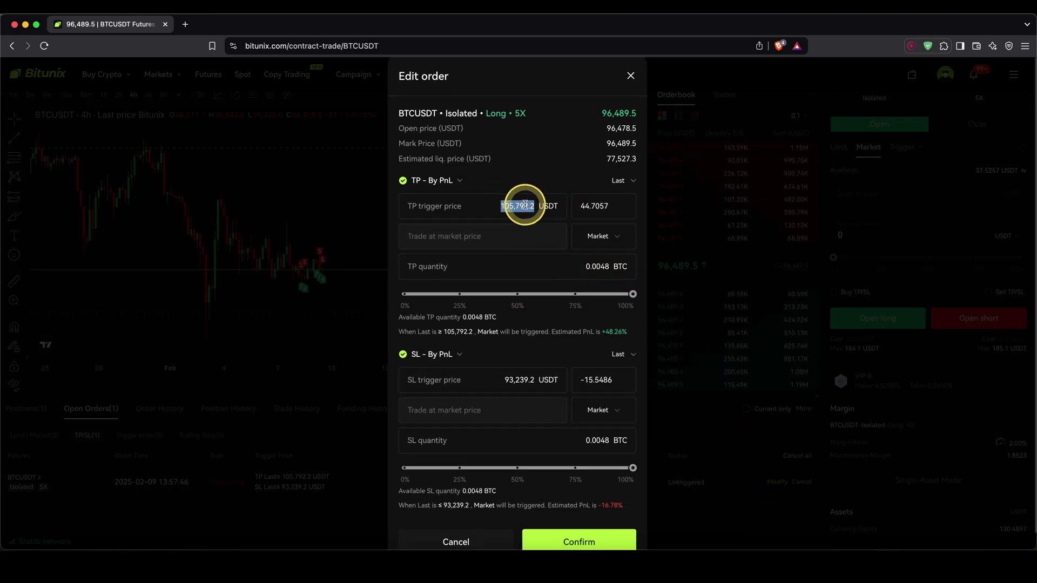
pyautogui.click(578, 205)
pyautogui.moveTo(629, 208); pyautogui.dragTo(584, 206)
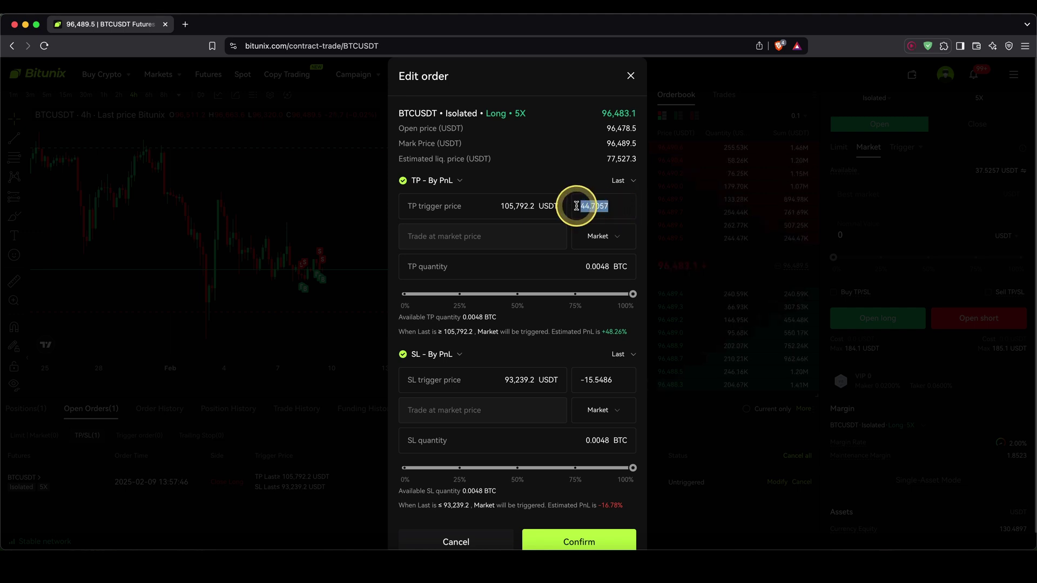
pyautogui.write('70')
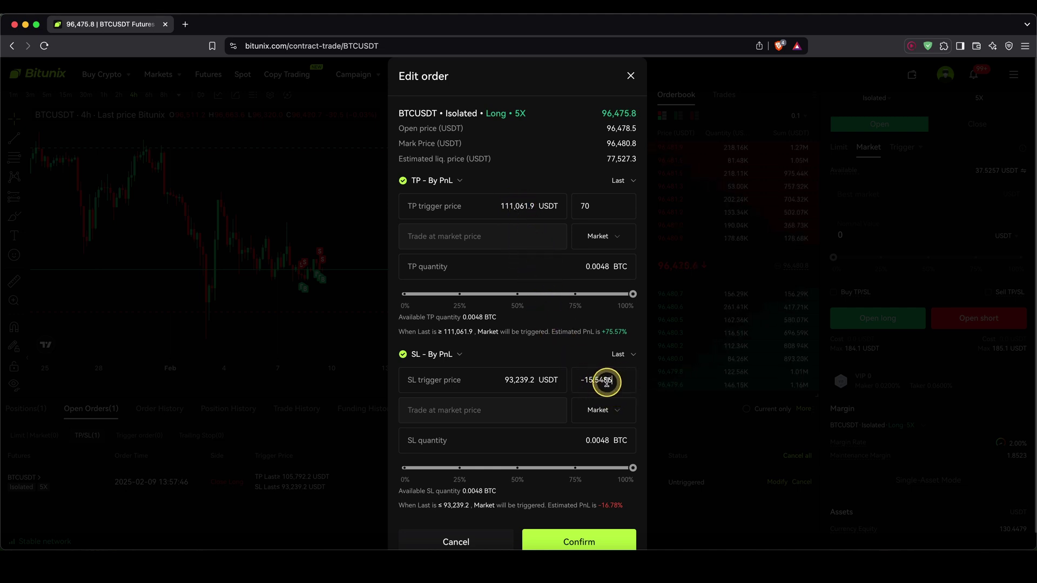
# Set the stop-loss PnL to -18 (92,728.5) at 100% quantity and save the order.
pyautogui.moveTo(607, 382); pyautogui.dragTo(574, 378)
pyautogui.press('BackSpace')
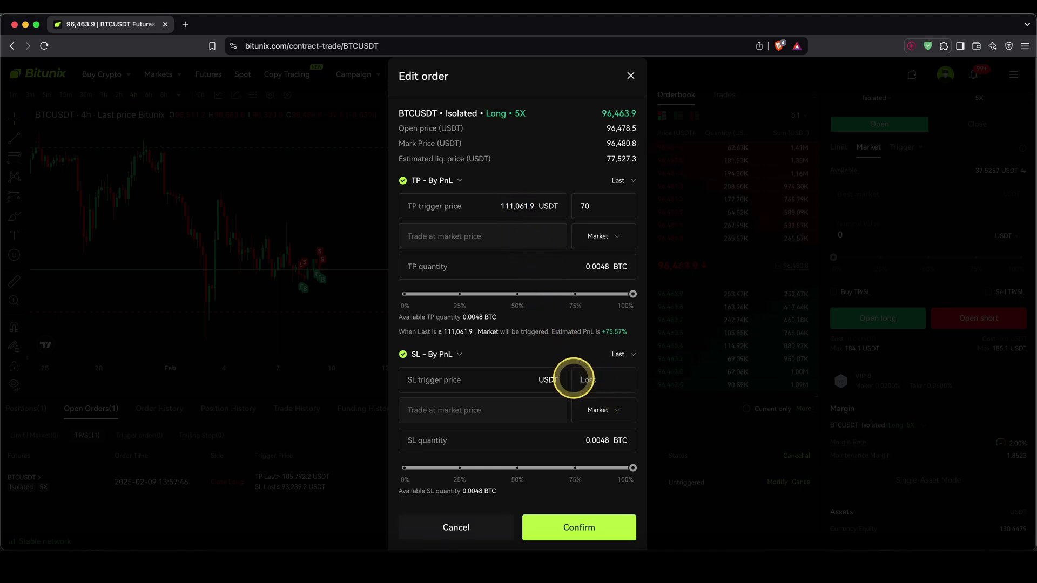
pyautogui.write('-18')
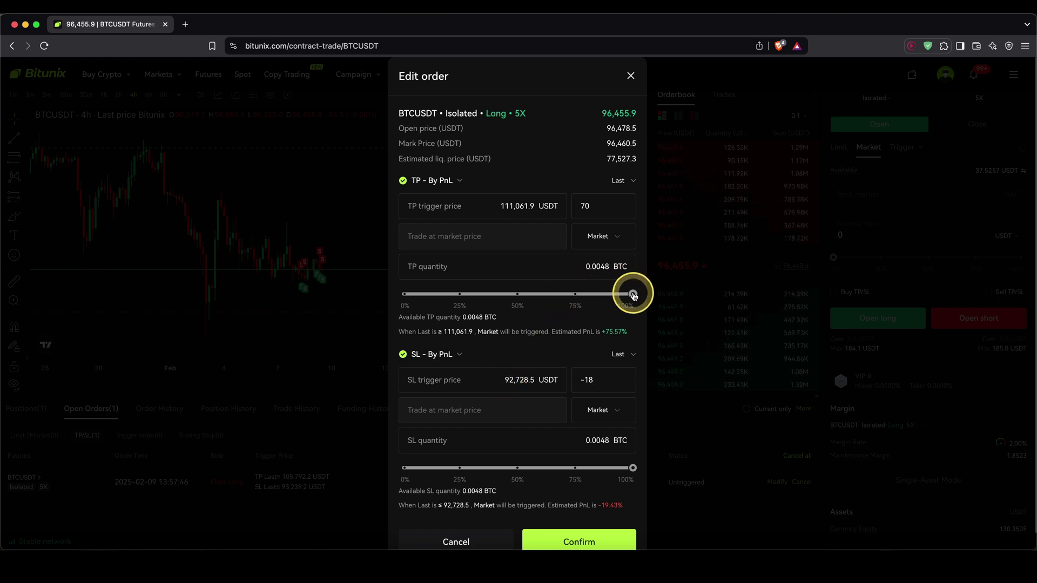
pyautogui.moveTo(633, 295); pyautogui.dragTo(683, 298)
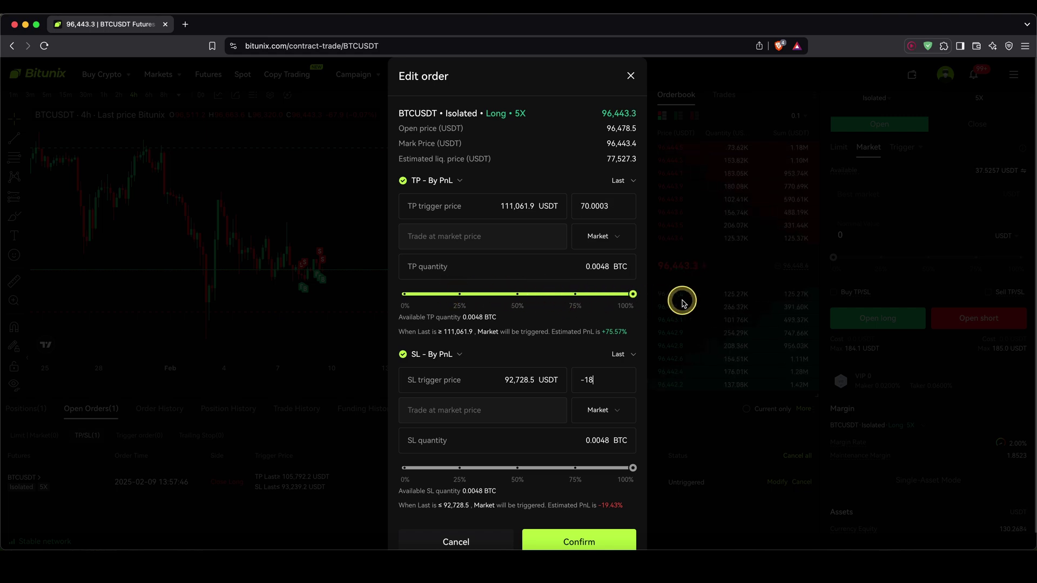
pyautogui.click(579, 543)
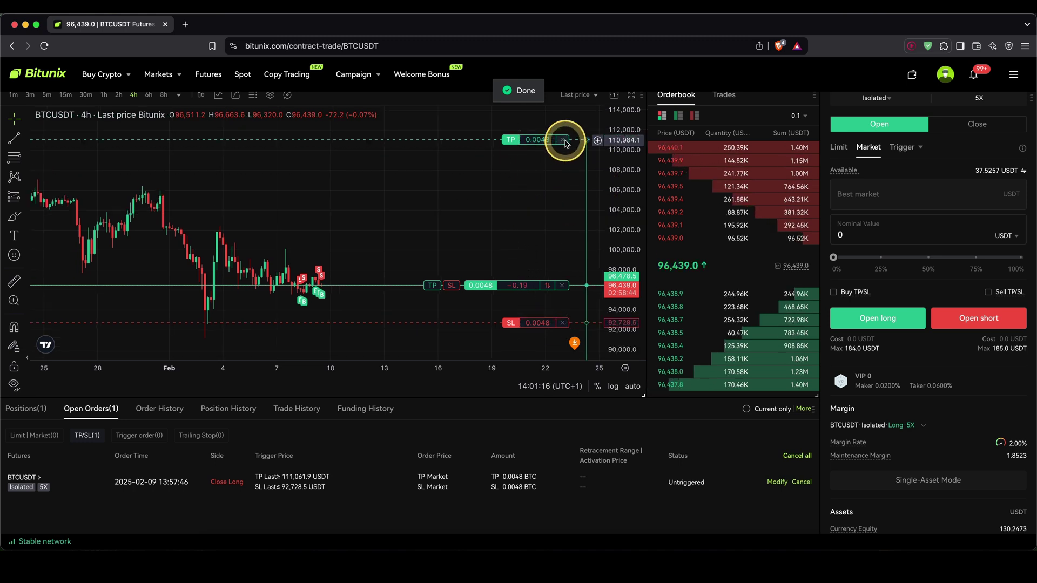
# Cancel the existing take-profit and stop-loss orders on the long.
pyautogui.click(563, 140)
pyautogui.click(562, 323)
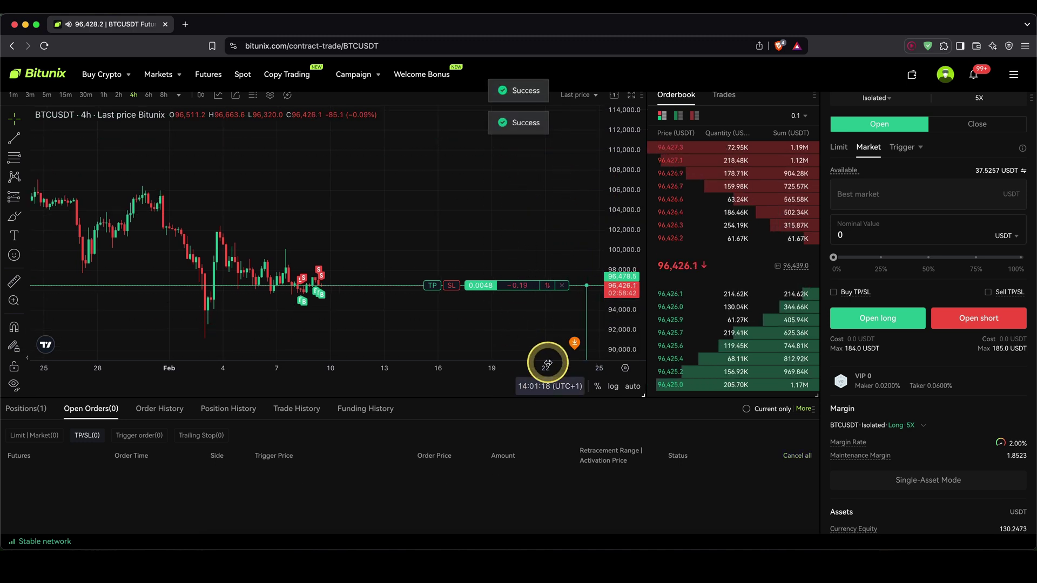
pyautogui.click(26, 409)
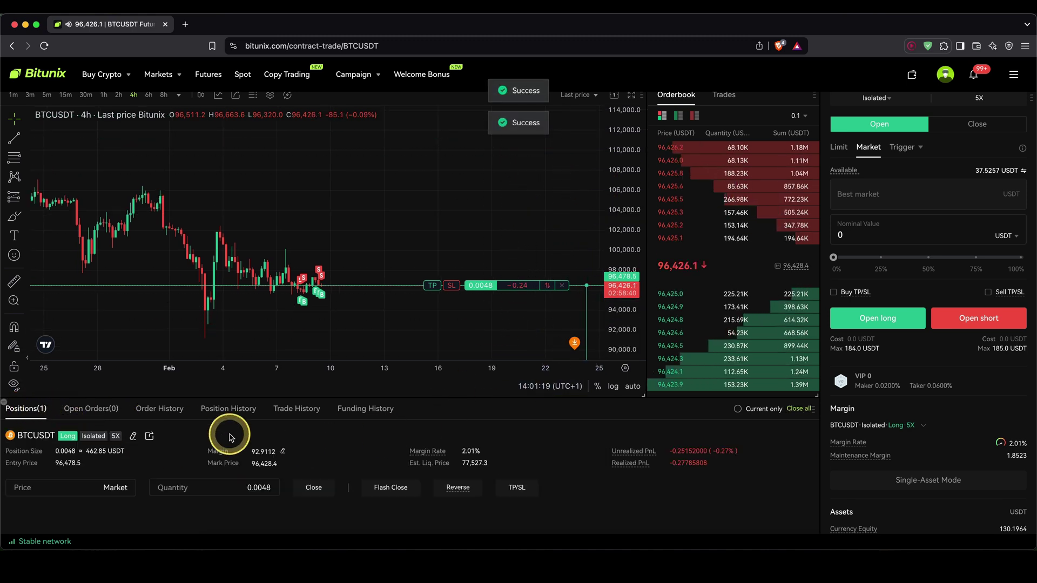
# Drag the chart's TP tag to 105,581.8 and the SL tag to 92,292.1.
pyautogui.click(514, 485)
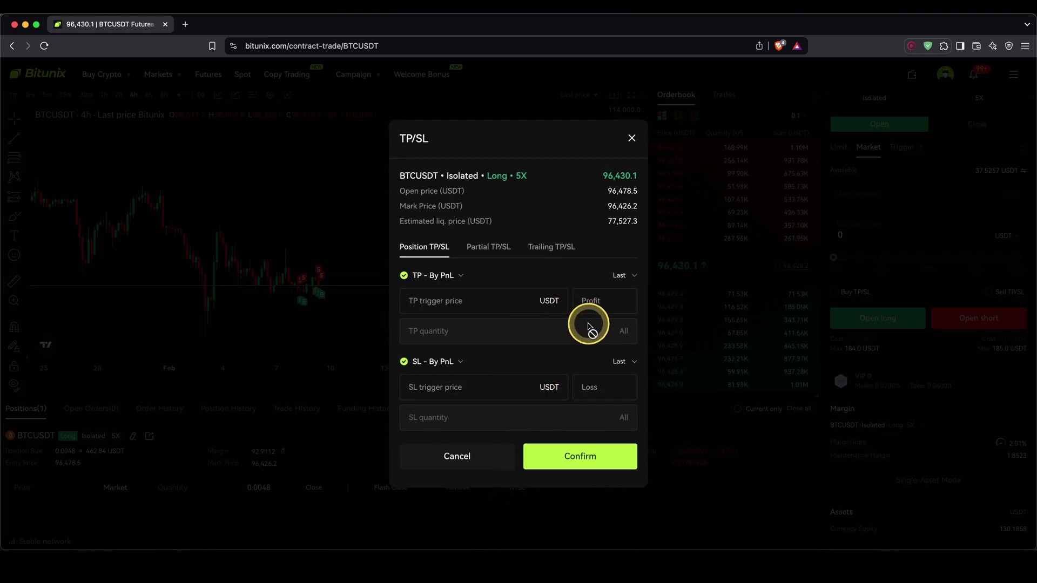
pyautogui.click(632, 138)
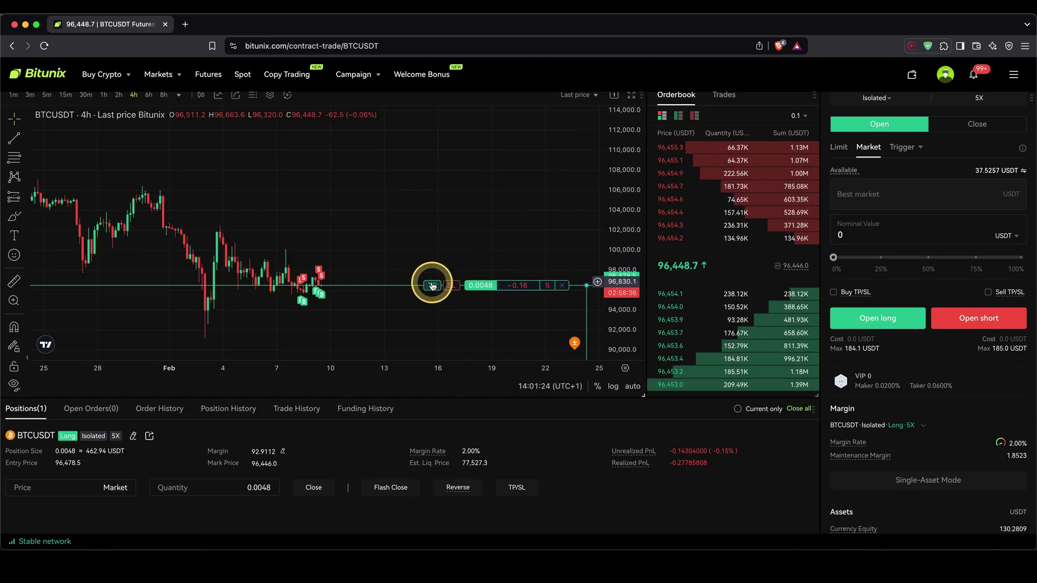
pyautogui.moveTo(432, 288); pyautogui.dragTo(430, 194)
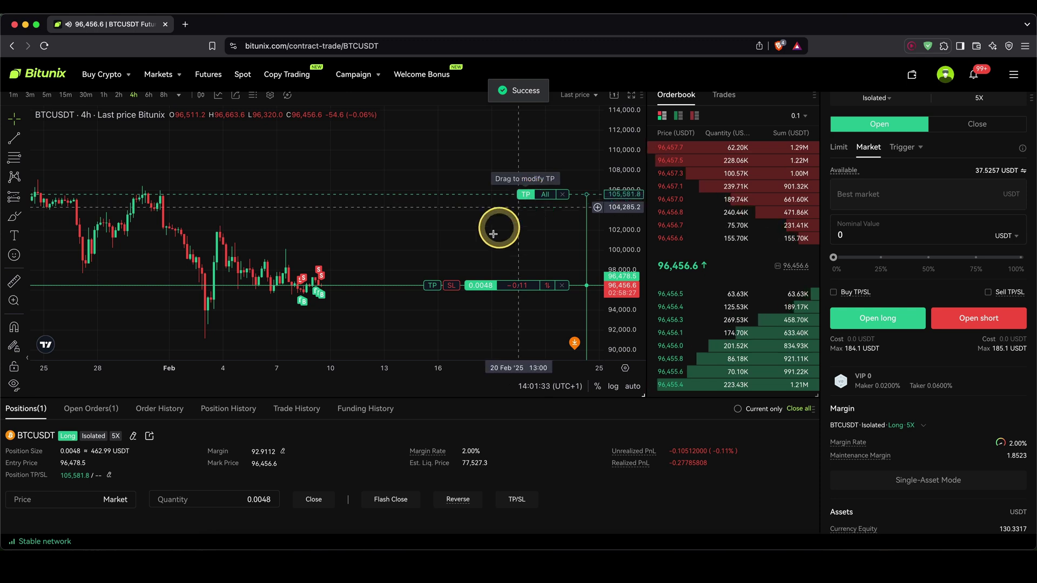
pyautogui.moveTo(451, 286); pyautogui.dragTo(439, 328)
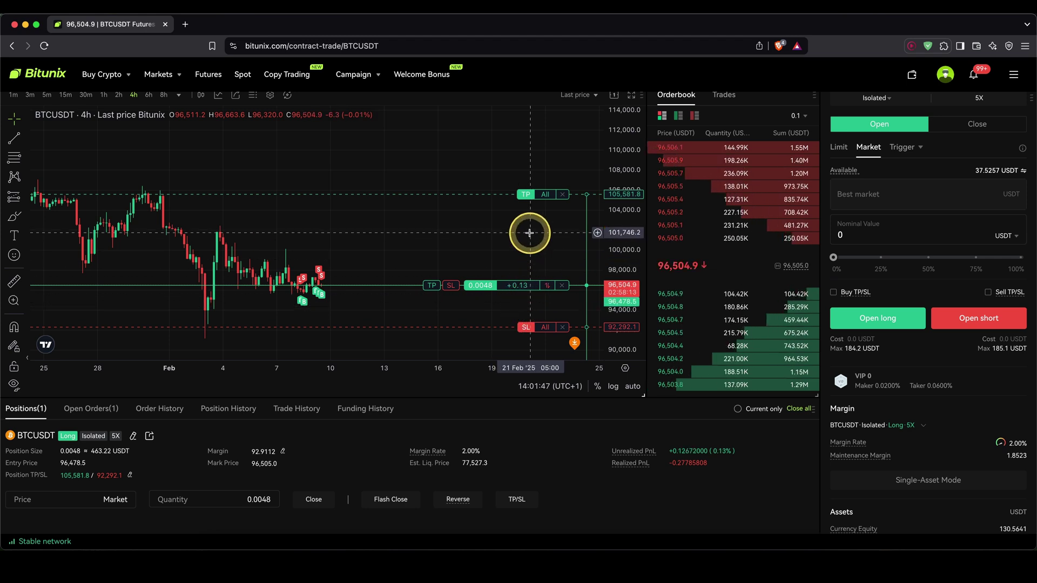
# Close 25% of the long BTCUSDT position.
pyautogui.click(99, 501)
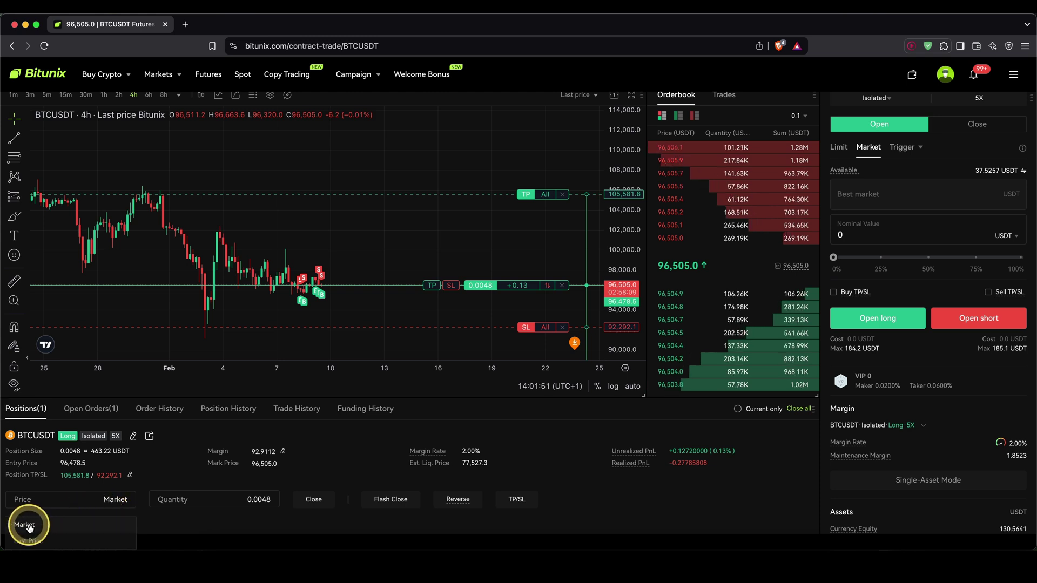
pyautogui.click(88, 504)
pyautogui.click(261, 500)
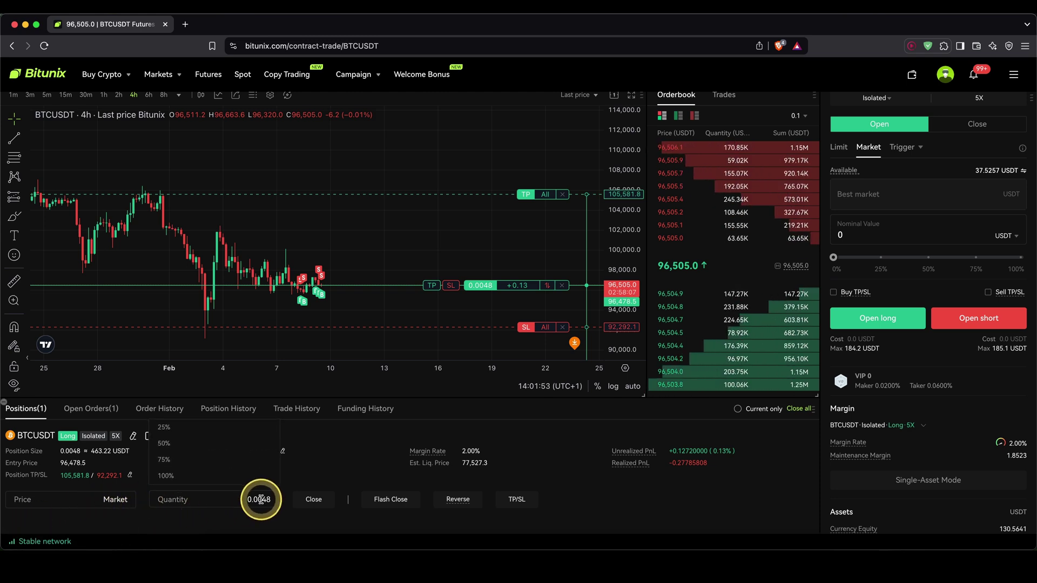
pyautogui.moveTo(248, 498); pyautogui.dragTo(272, 502)
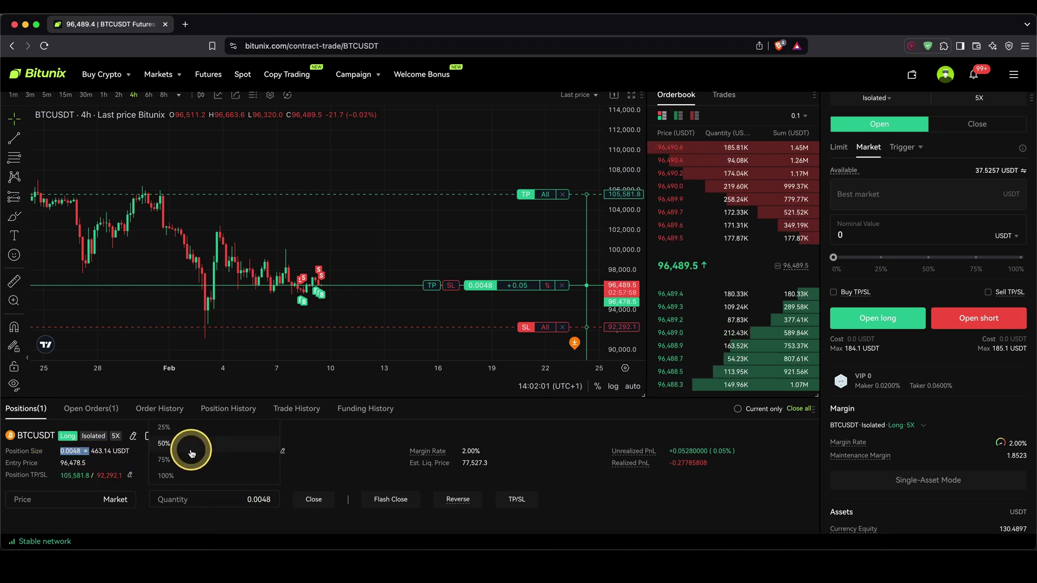
pyautogui.click(261, 500)
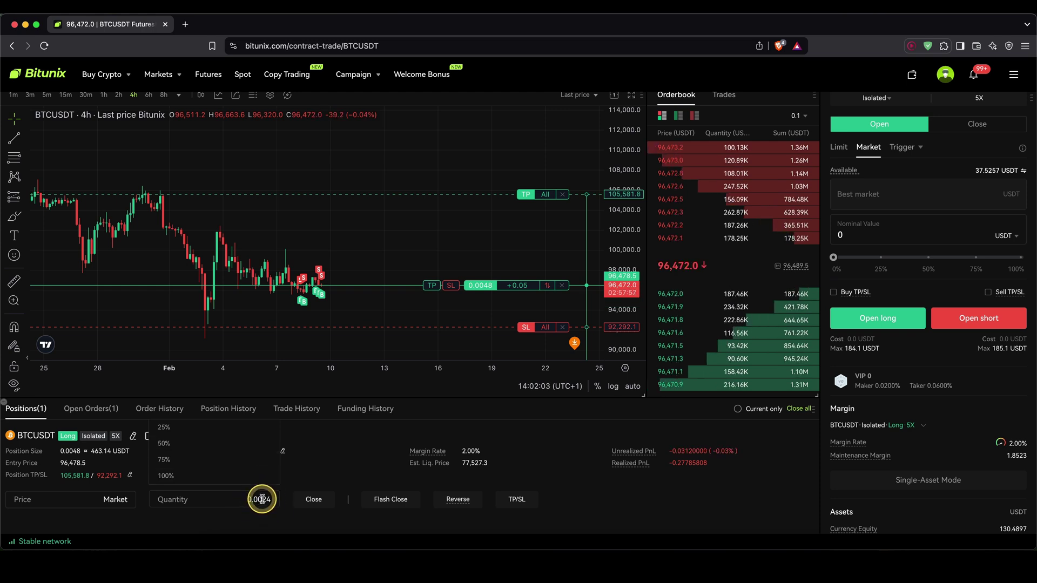
pyautogui.moveTo(276, 500); pyautogui.dragTo(268, 502)
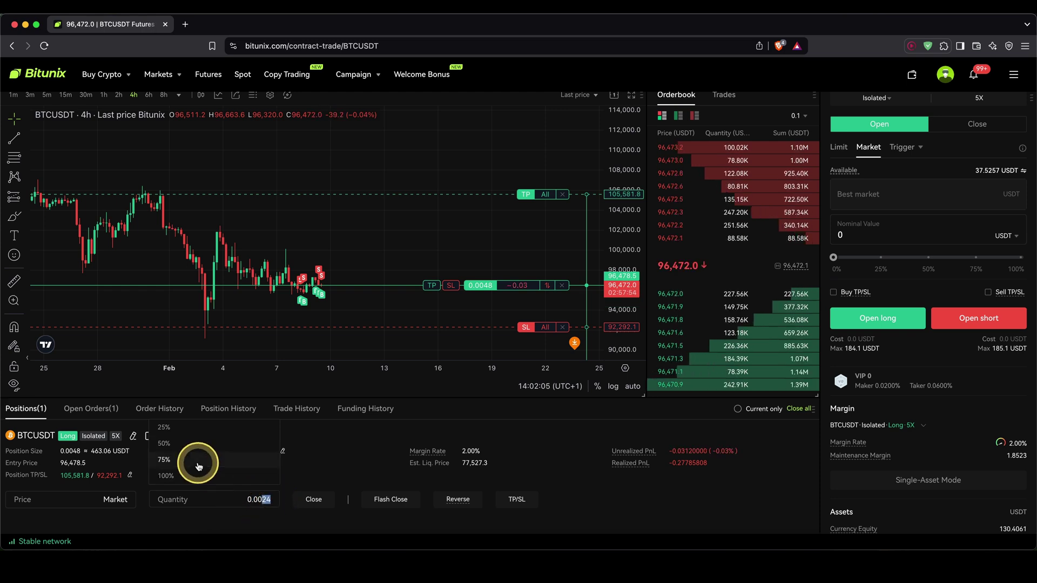
pyautogui.click(164, 427)
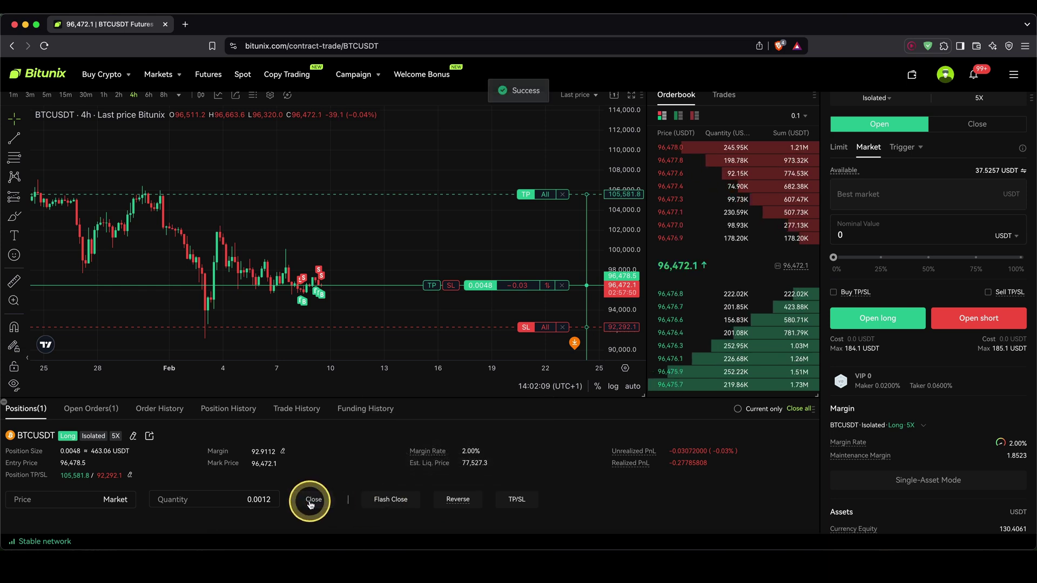
pyautogui.click(113, 450)
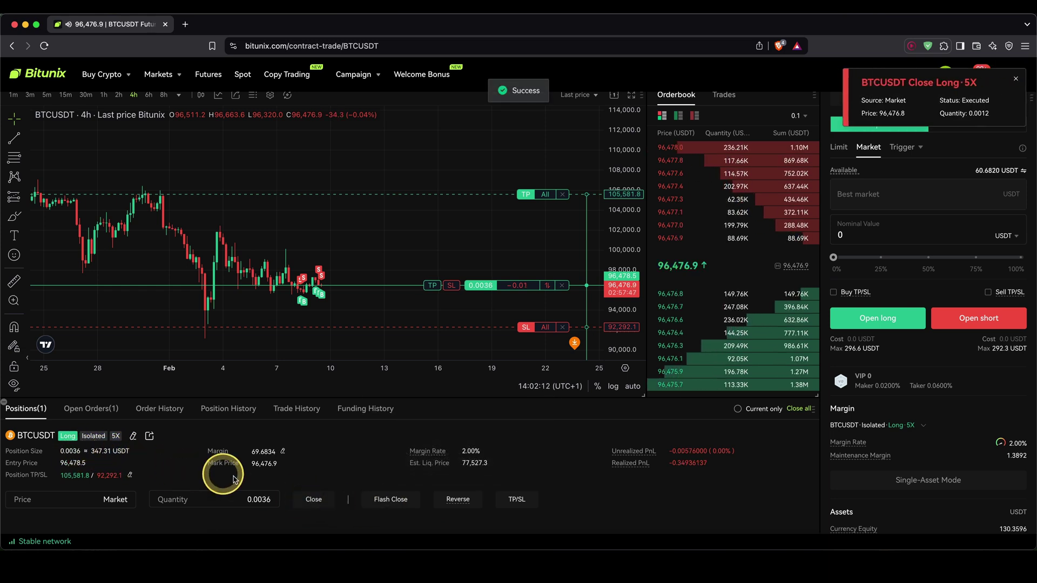
# Close the remaining 0.0036 BTC at 100% quantity, leaving no open positions.
pyautogui.click(265, 499)
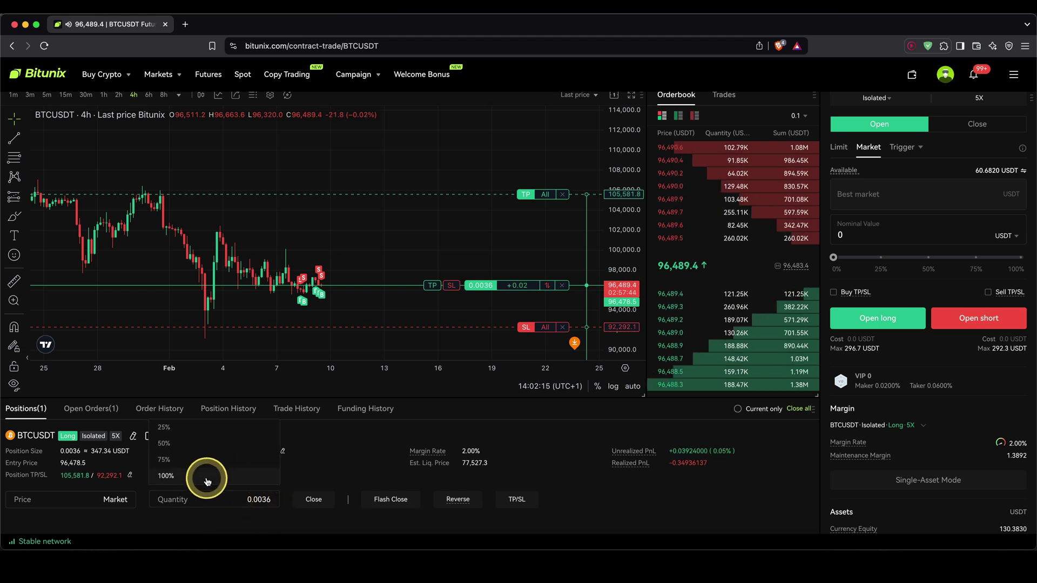
pyautogui.click(207, 480)
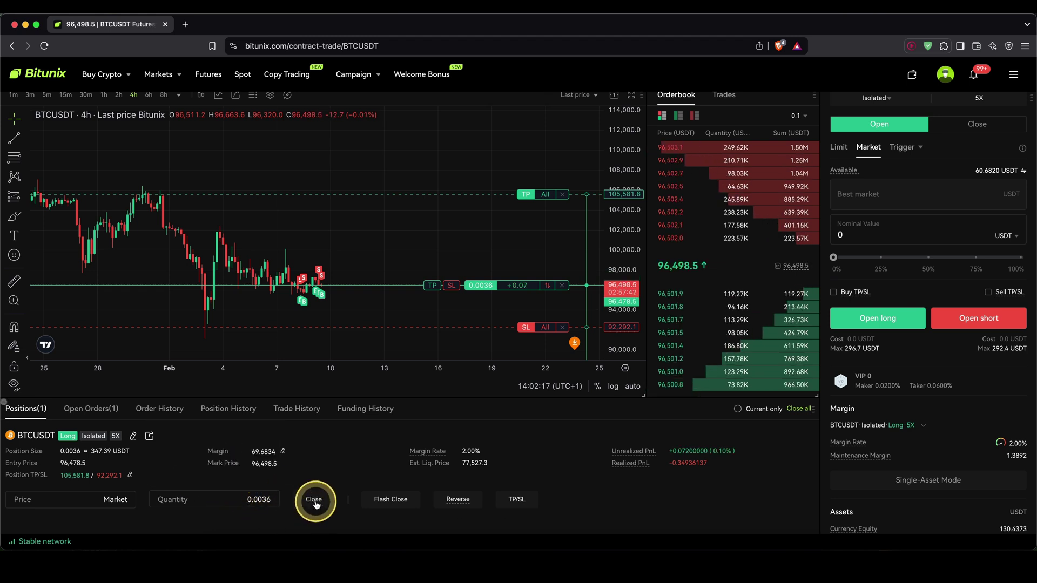
pyautogui.click(317, 503)
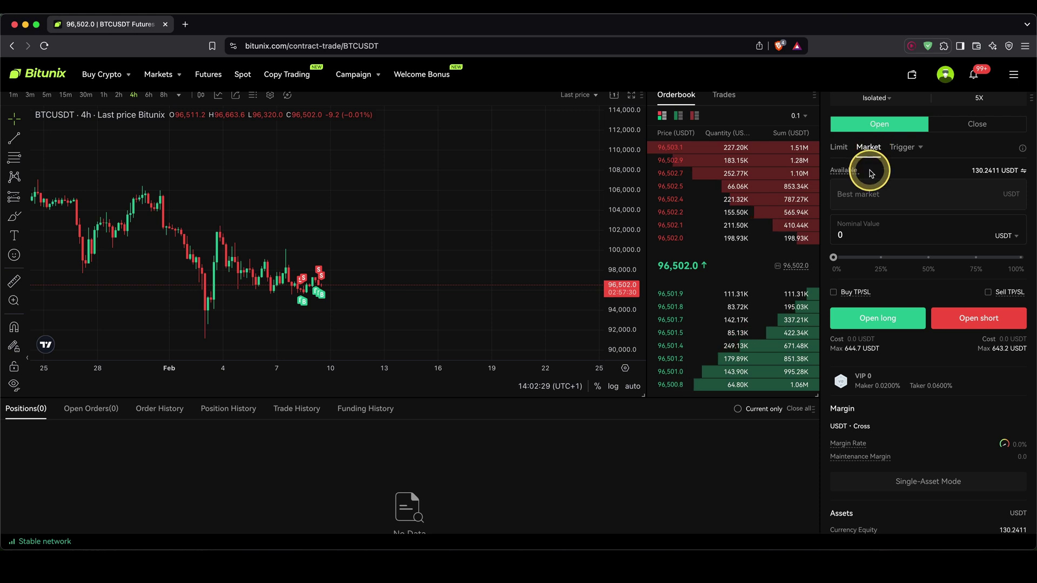
# Open a 5X isolated BTCUSDT market short of 0.0066 BTC using the full balance.
pyautogui.moveTo(836, 261); pyautogui.dragTo(1002, 257)
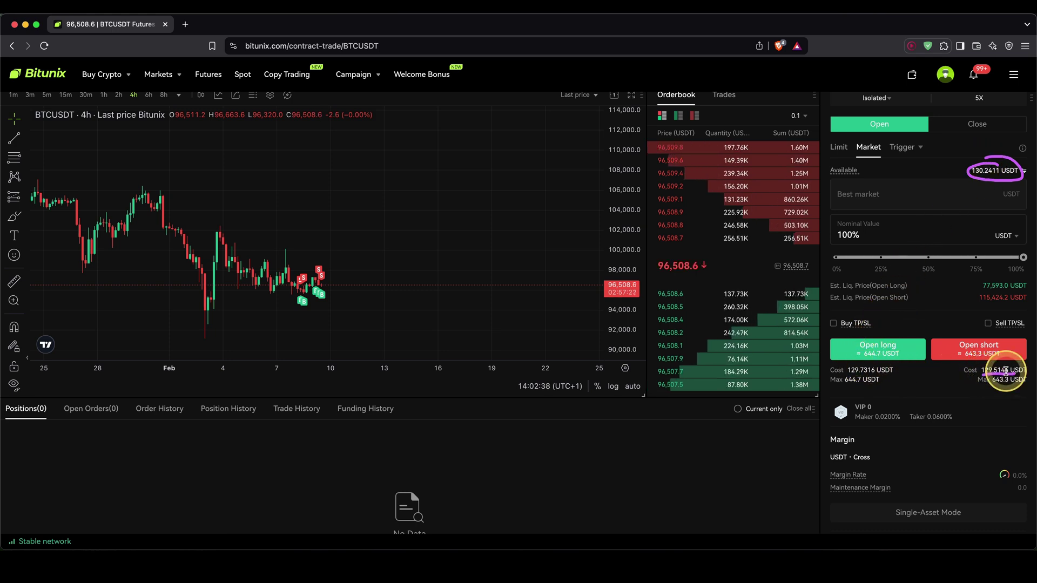
pyautogui.moveTo(1006, 203); pyautogui.dragTo(977, 102)
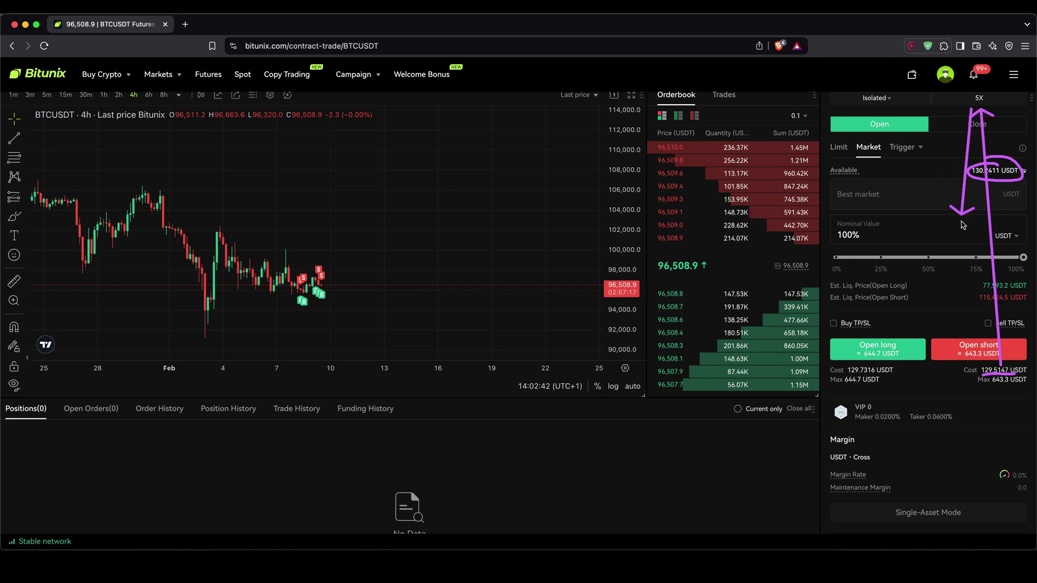
pyautogui.moveTo(962, 224); pyautogui.dragTo(962, 354)
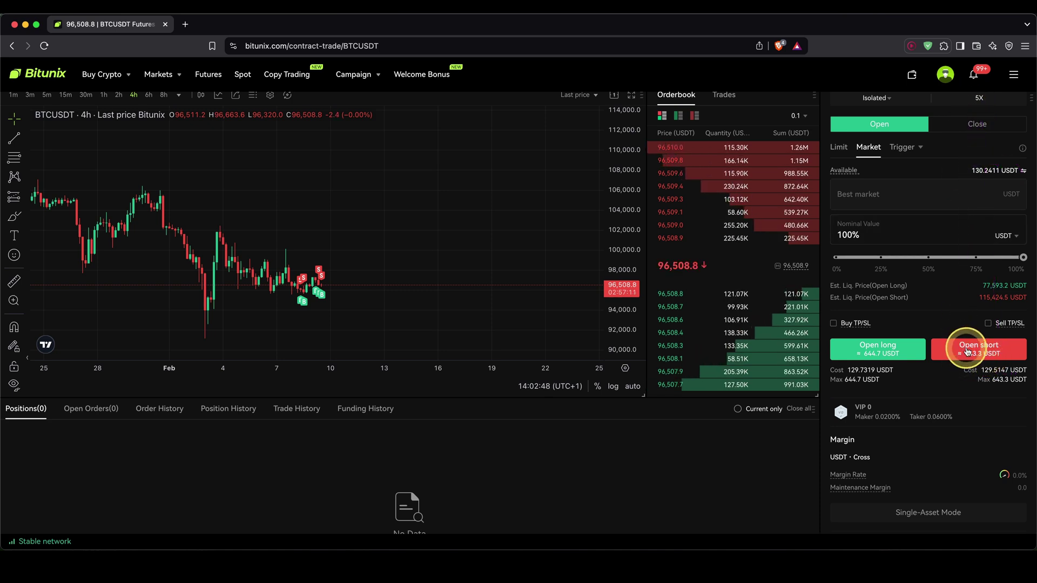
pyautogui.click(967, 350)
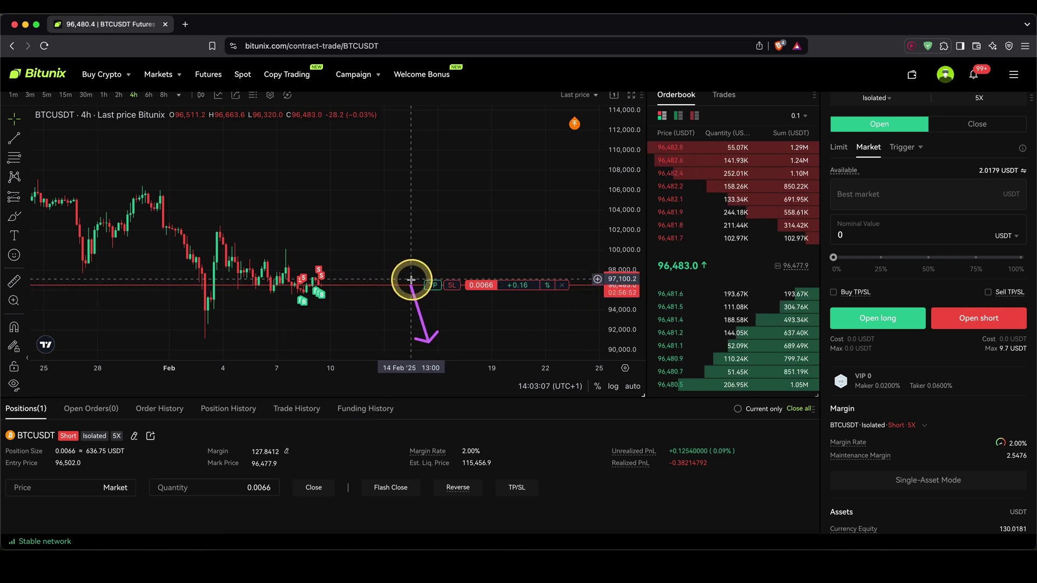
# Drag the short's chart tags to set stop-loss 99,261.1 and take-profit 88,780.7.
pyautogui.moveTo(410, 281); pyautogui.dragTo(479, 206)
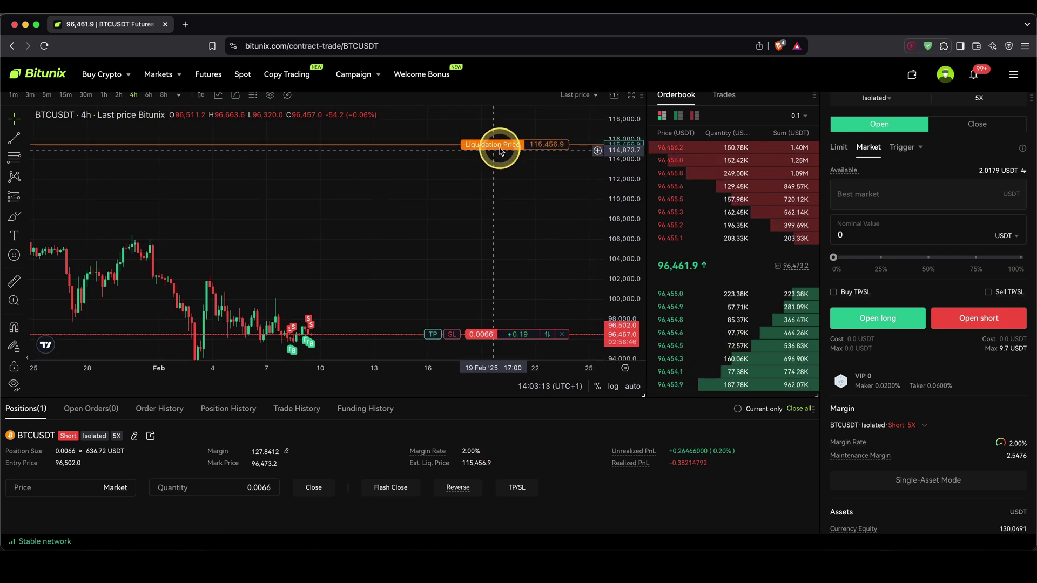
pyautogui.moveTo(447, 326); pyautogui.dragTo(513, 175)
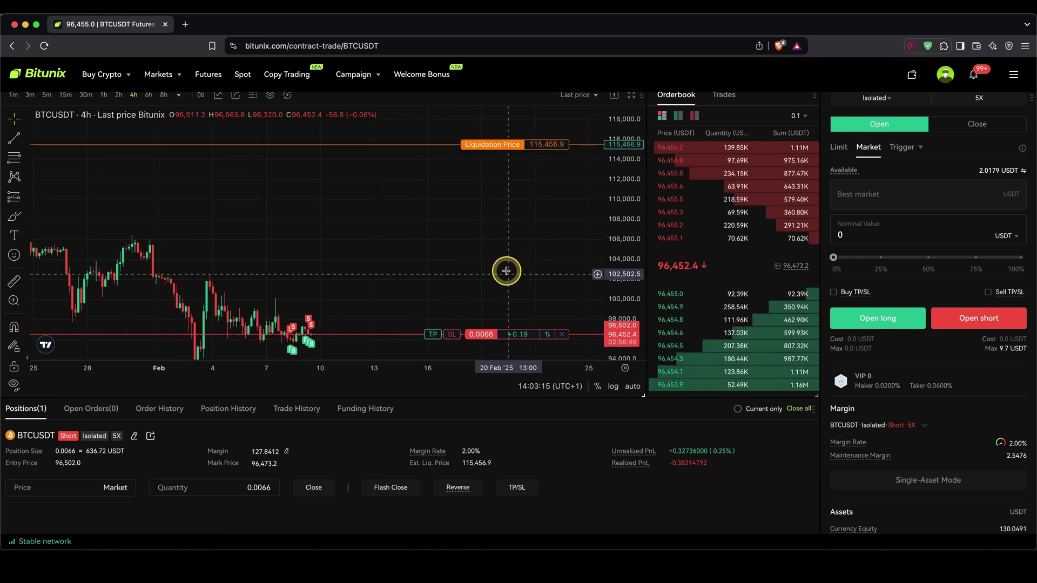
pyautogui.hscroll(2, 506, 271)
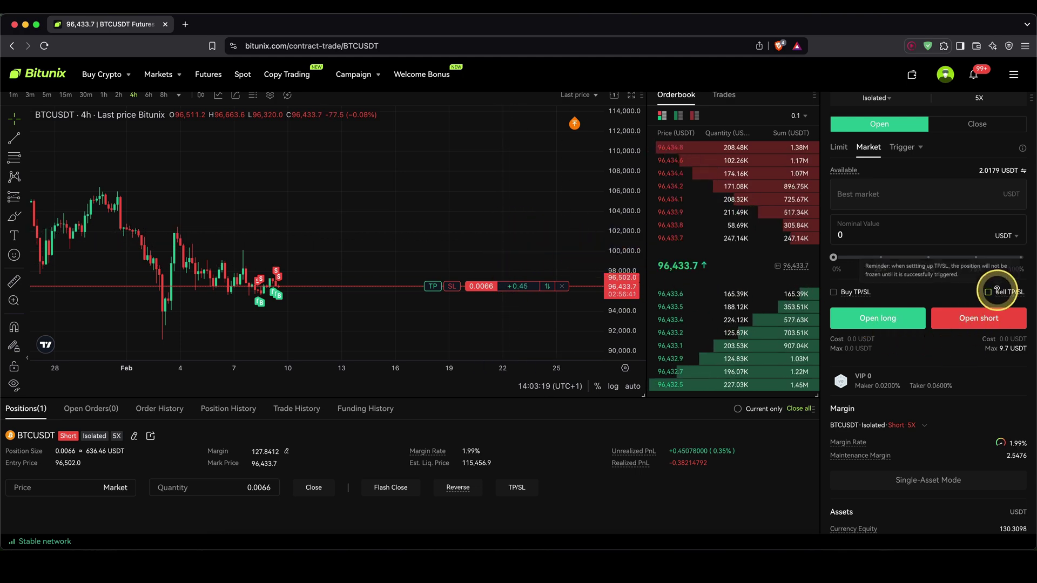
pyautogui.click(517, 488)
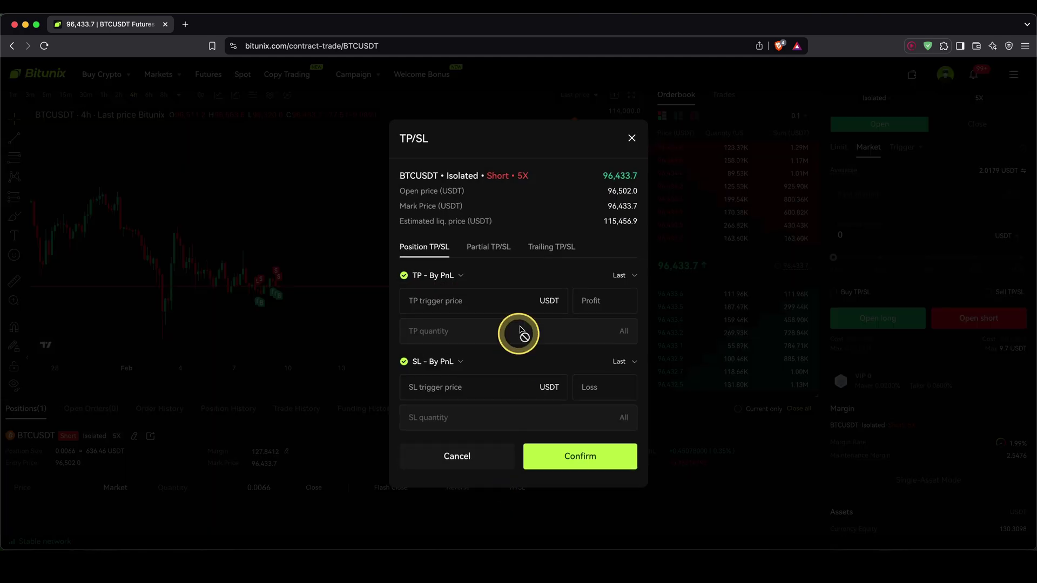
pyautogui.click(630, 141)
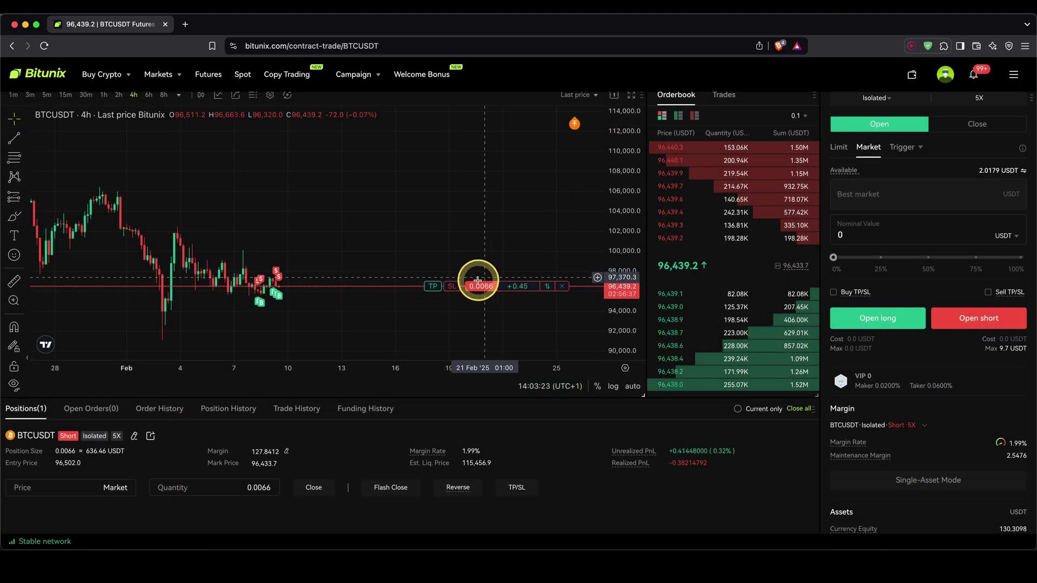
pyautogui.moveTo(455, 286); pyautogui.dragTo(423, 310)
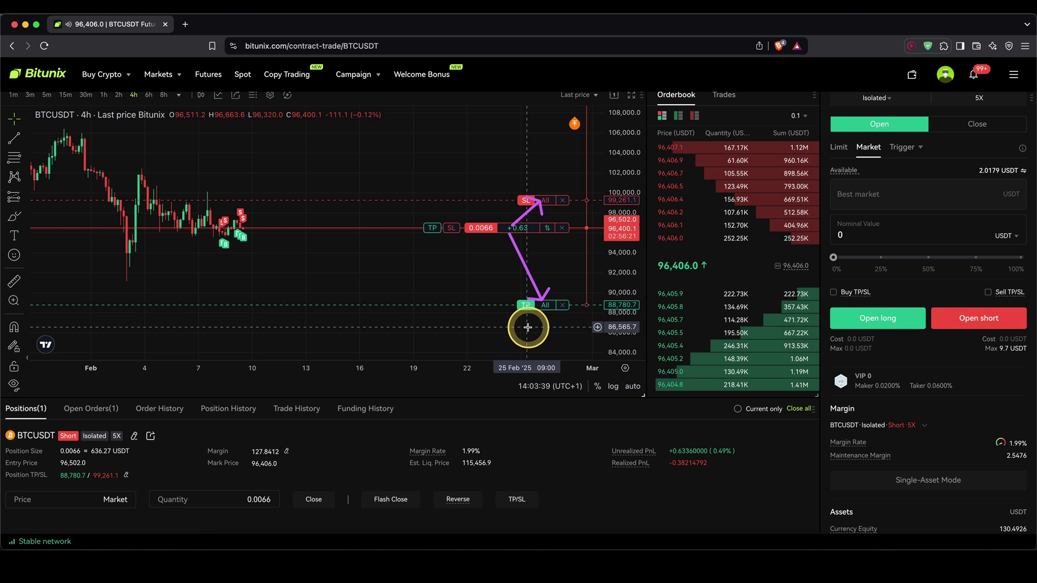
pyautogui.moveTo(502, 291); pyautogui.dragTo(656, 262)
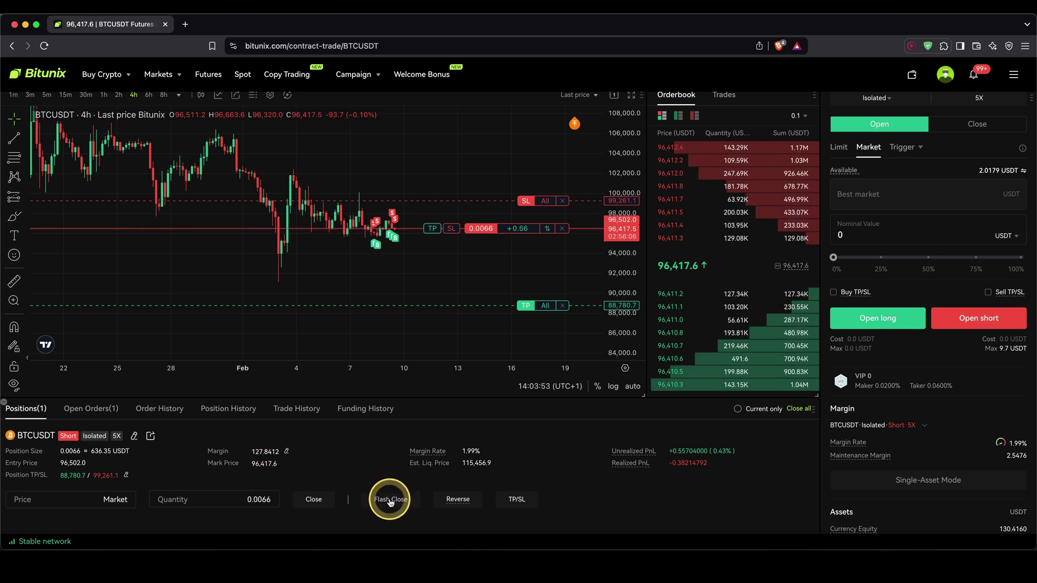
# Flash-close the entire BTCUSDT short at market and confirm.
pyautogui.click(563, 231)
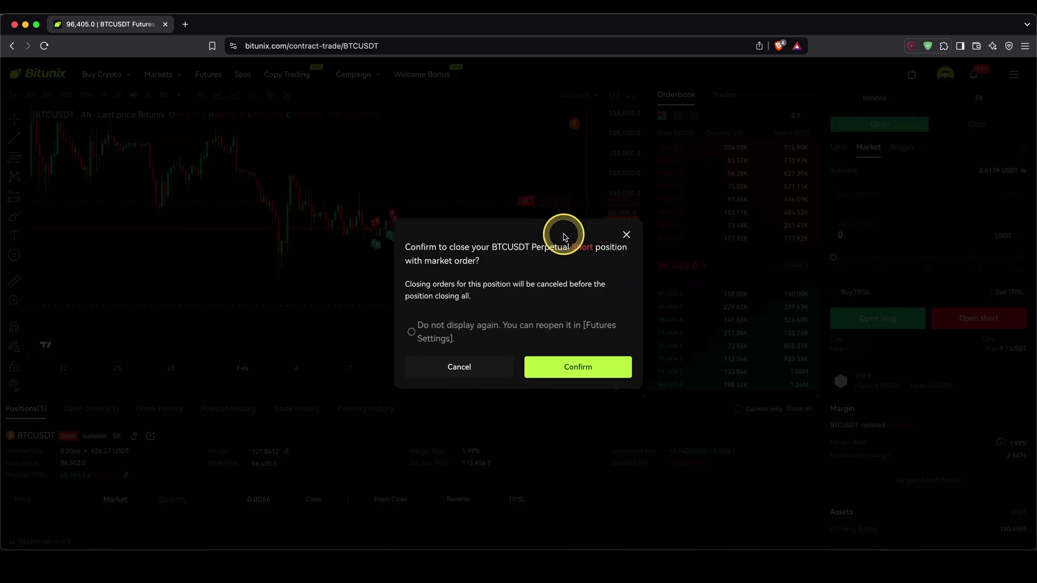
pyautogui.click(573, 365)
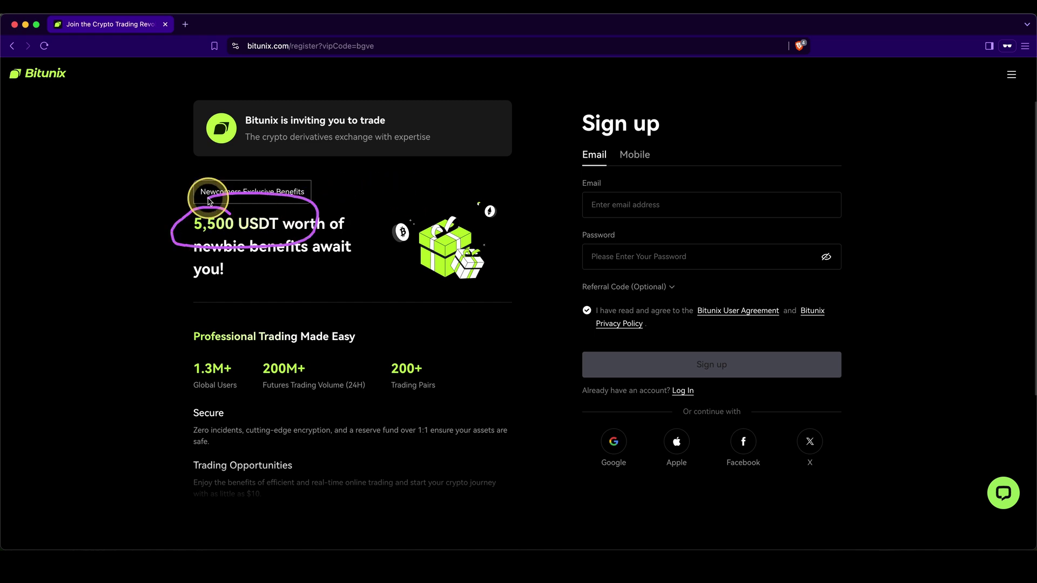
pyautogui.moveTo(138, 275); pyautogui.dragTo(121, 501)
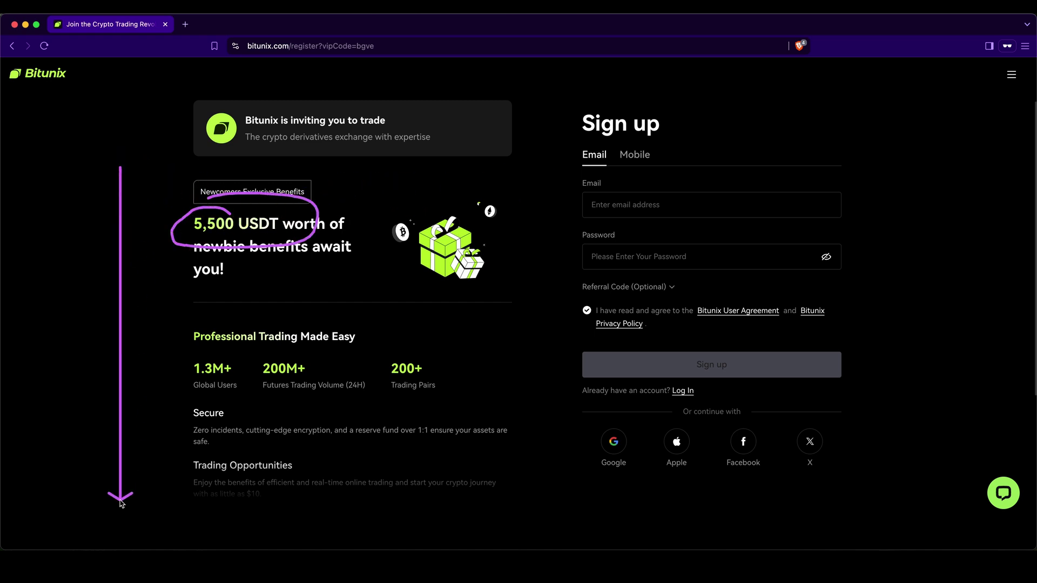